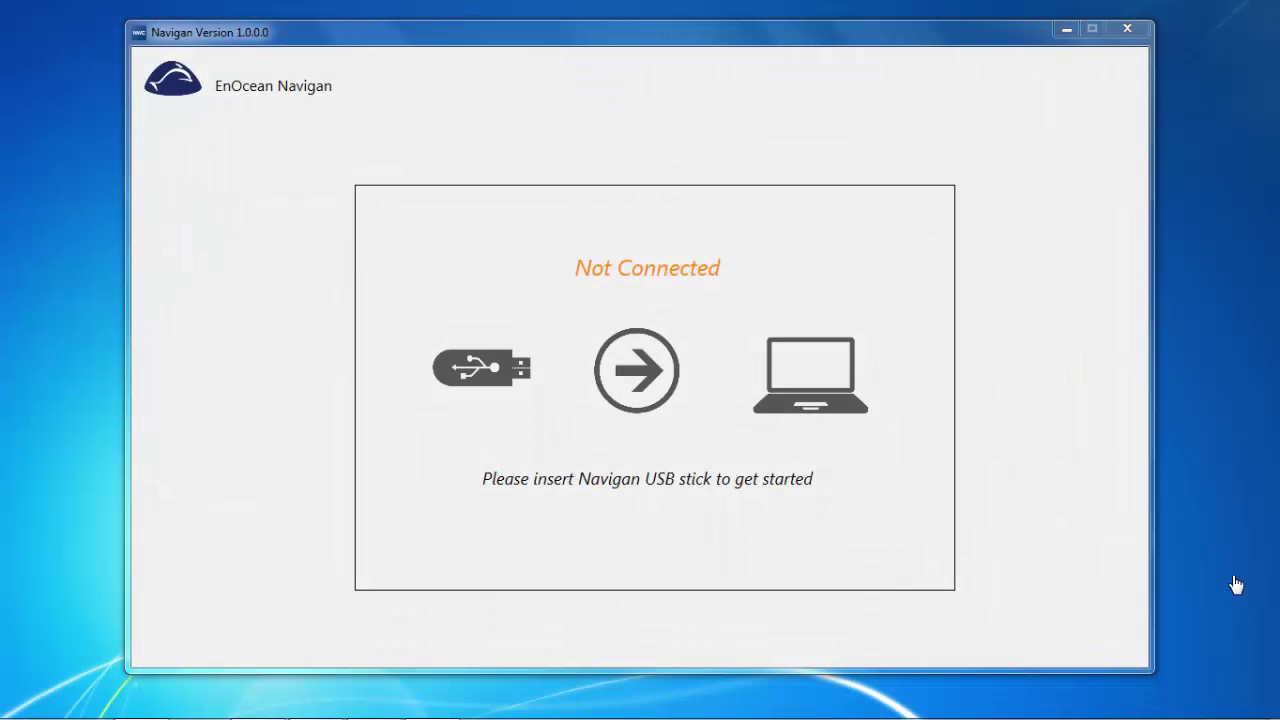
Check the USB stick's driver installation from the hidden system tray icons
mouse_move(1232, 712)
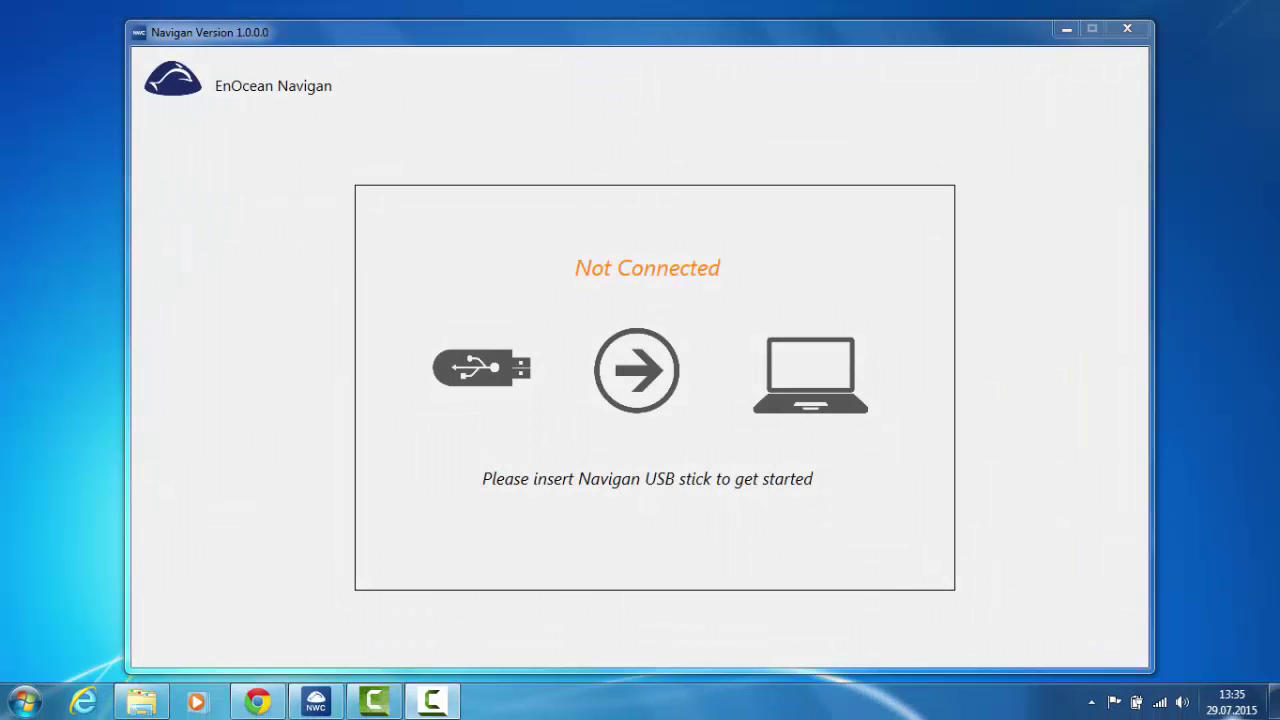
click(1094, 703)
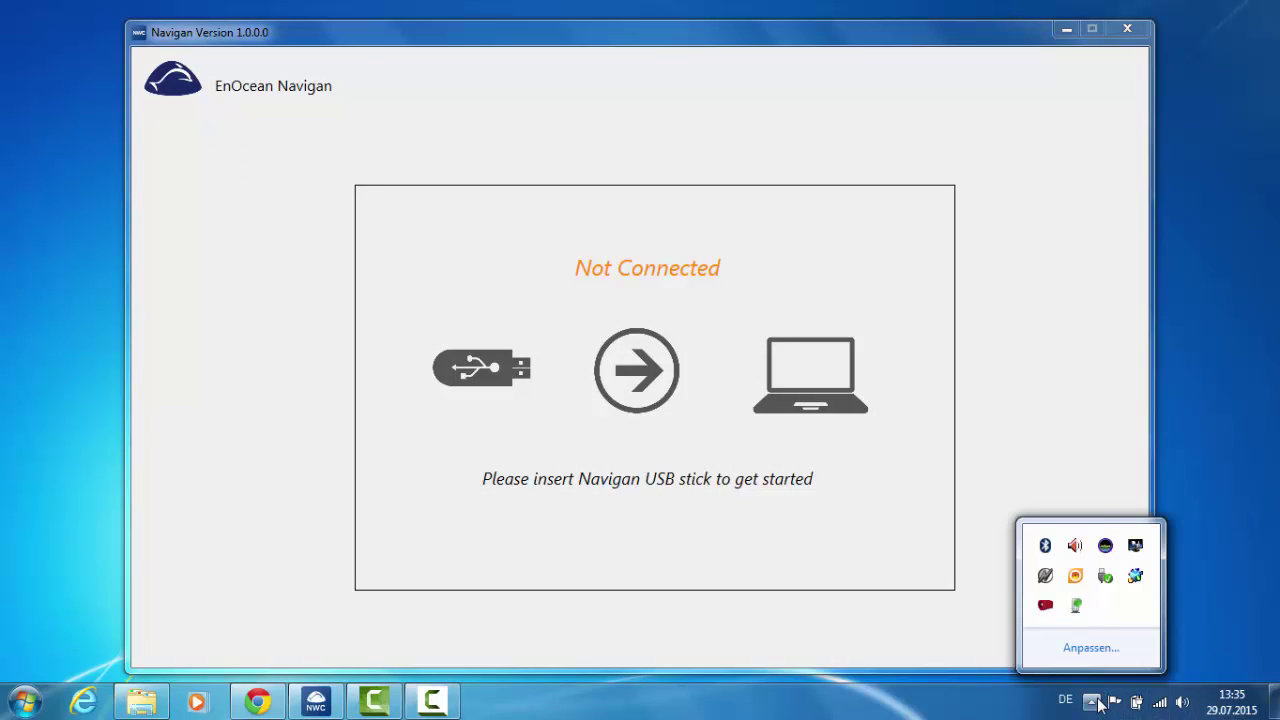
click(1077, 610)
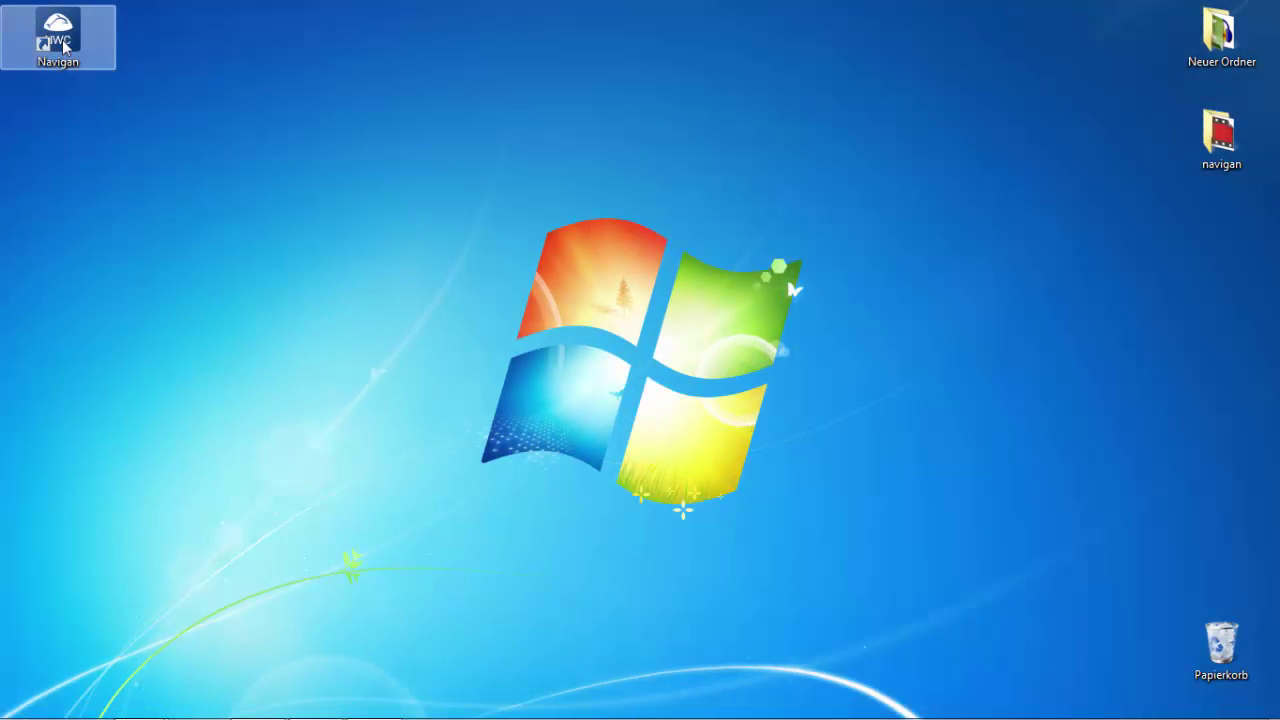
Relaunch Navigan and create project groundfloor_1 with Walkthrough Mode enabled
double_click(64, 46)
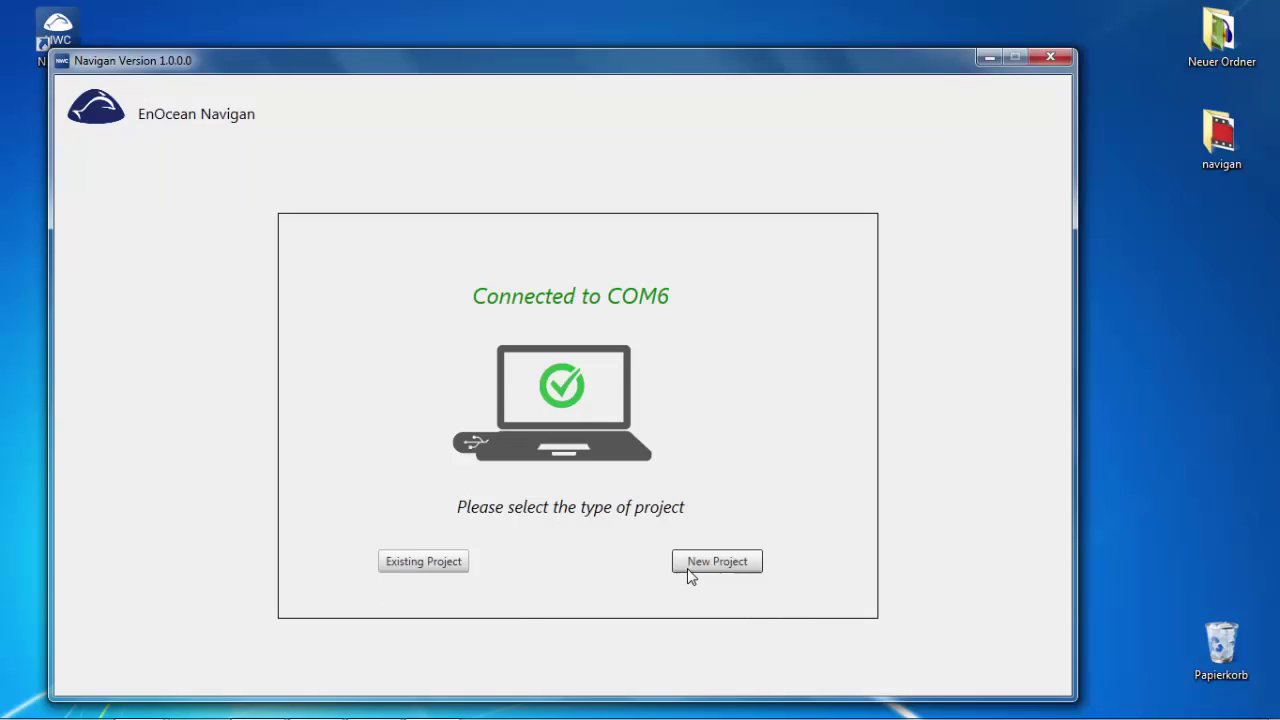
click(687, 568)
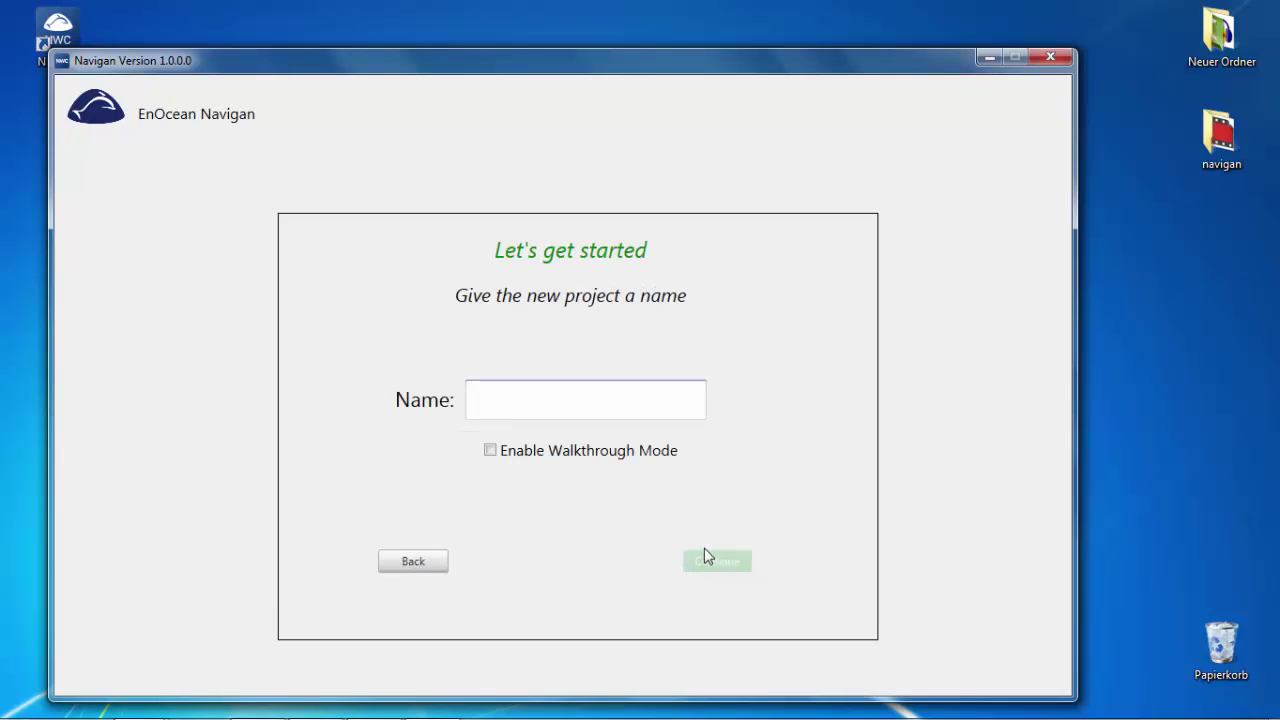
text(groundfloor)
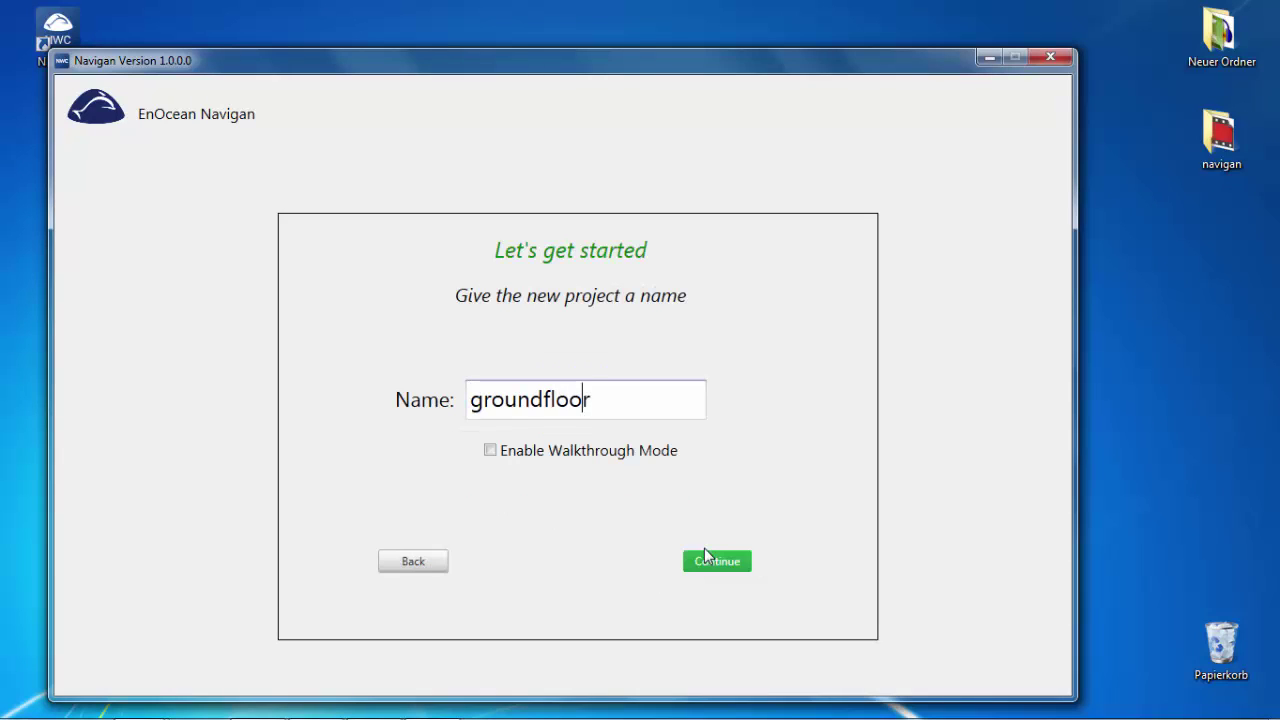
text(_1)
click(490, 450)
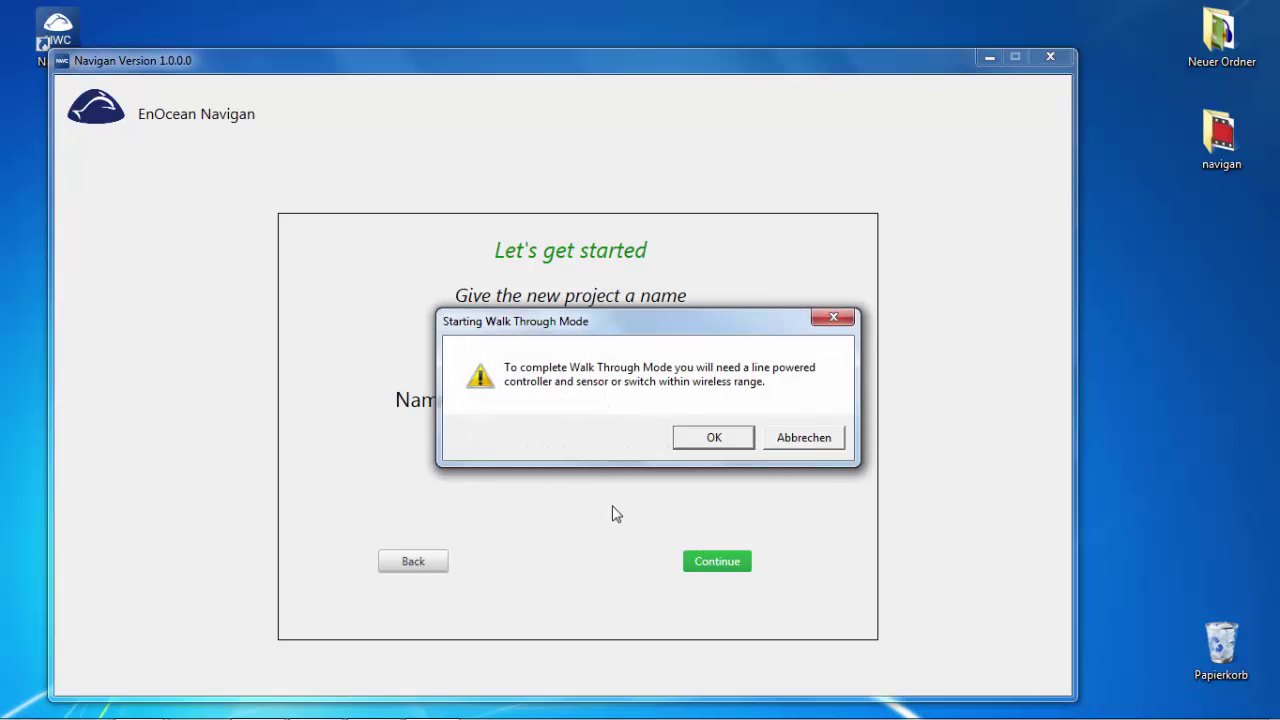
click(689, 444)
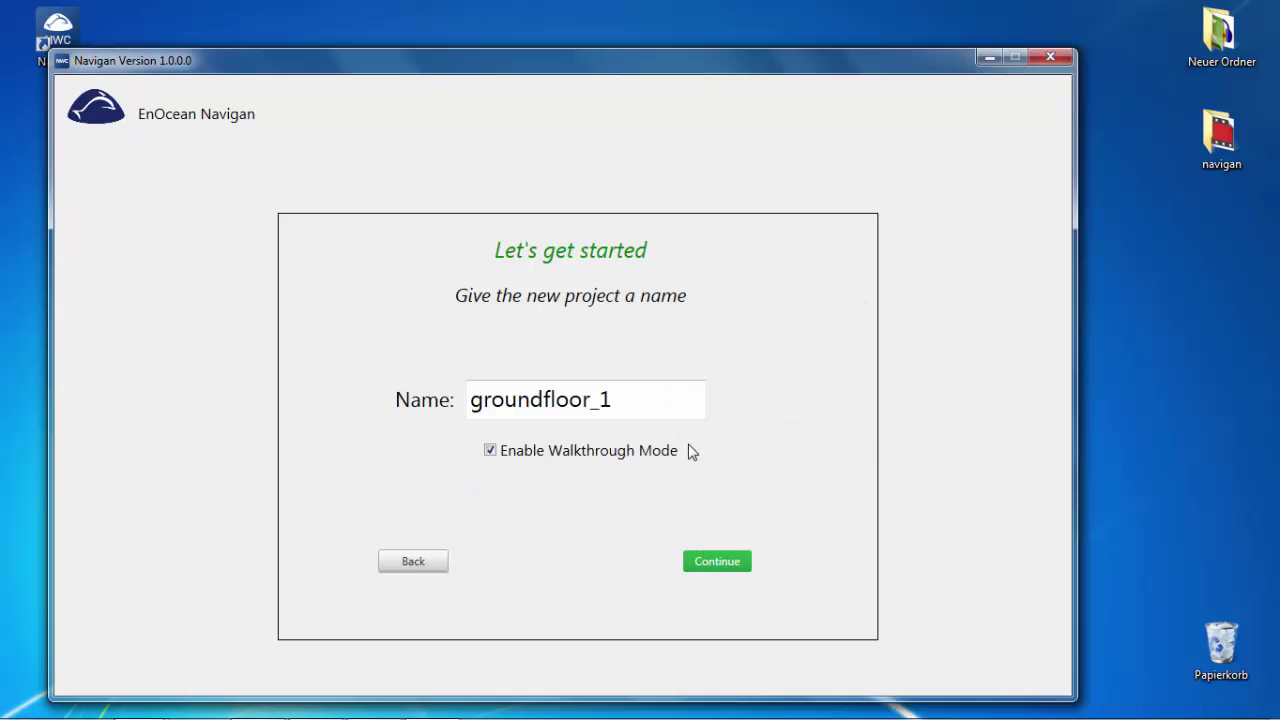
click(716, 568)
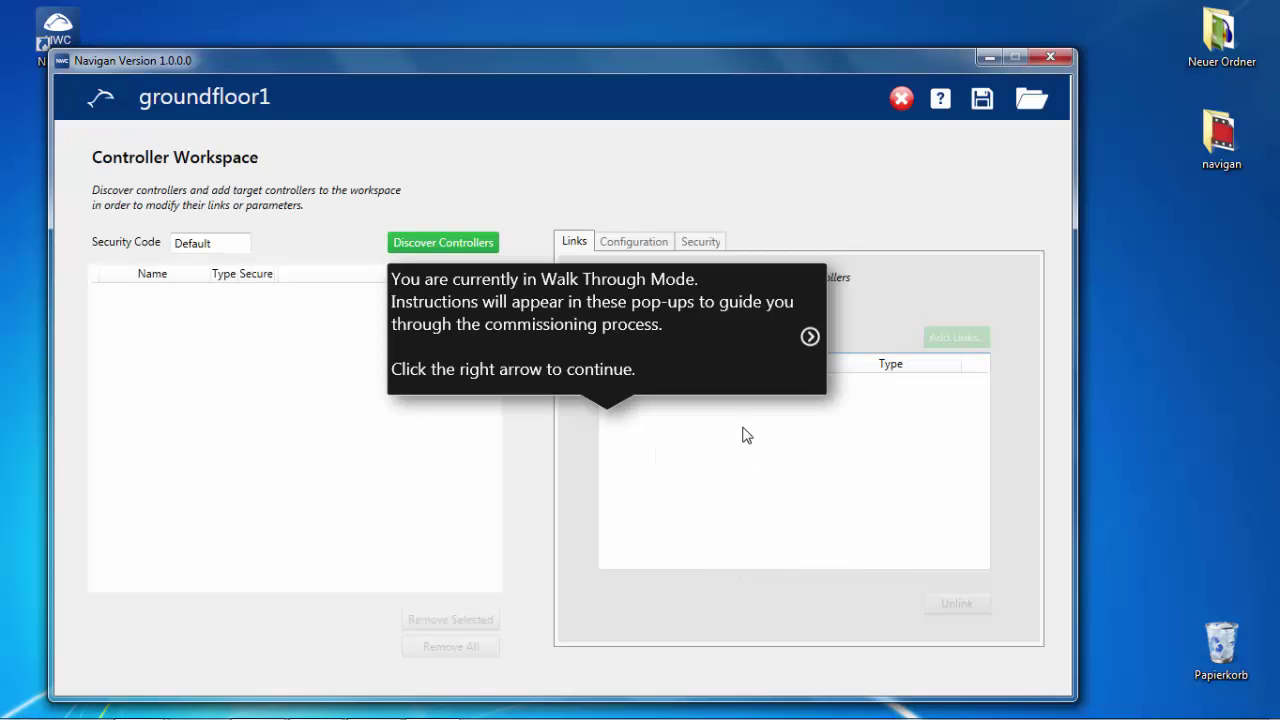
Skip past the walkthrough tips and exit Walk Through Mode, confirming both prompts
click(810, 337)
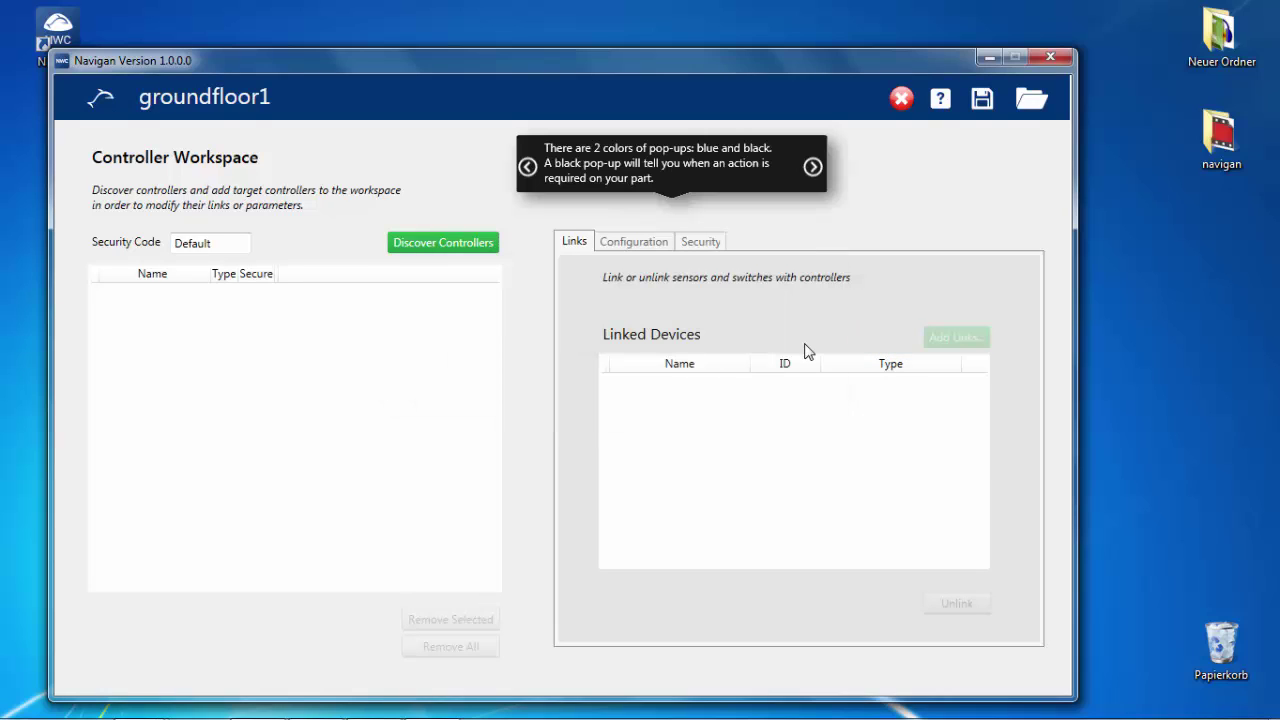
click(813, 167)
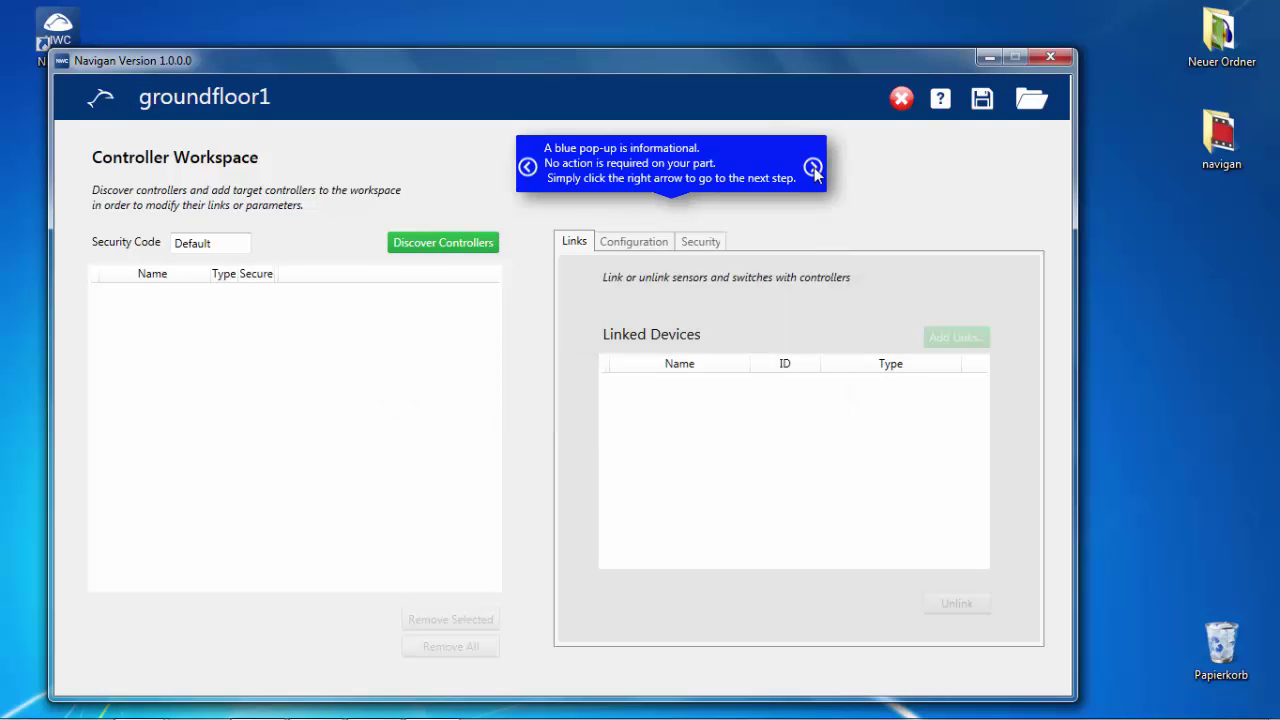
click(813, 168)
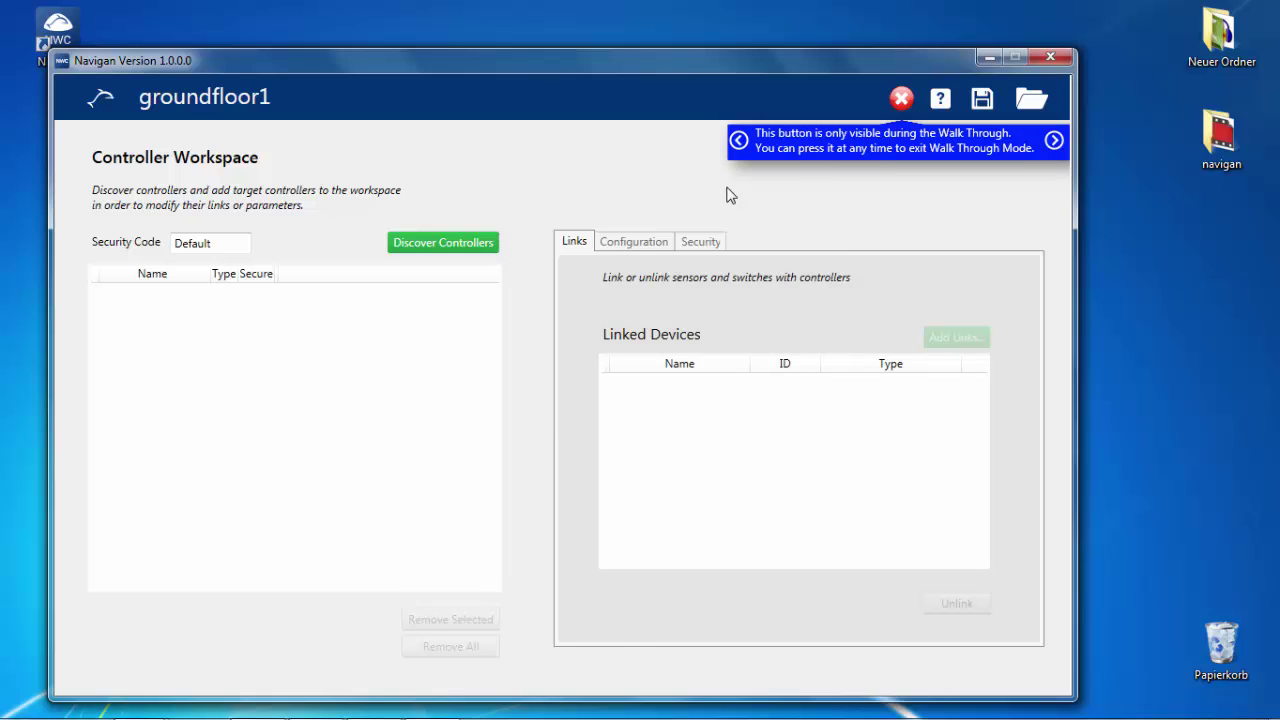
click(901, 98)
click(720, 441)
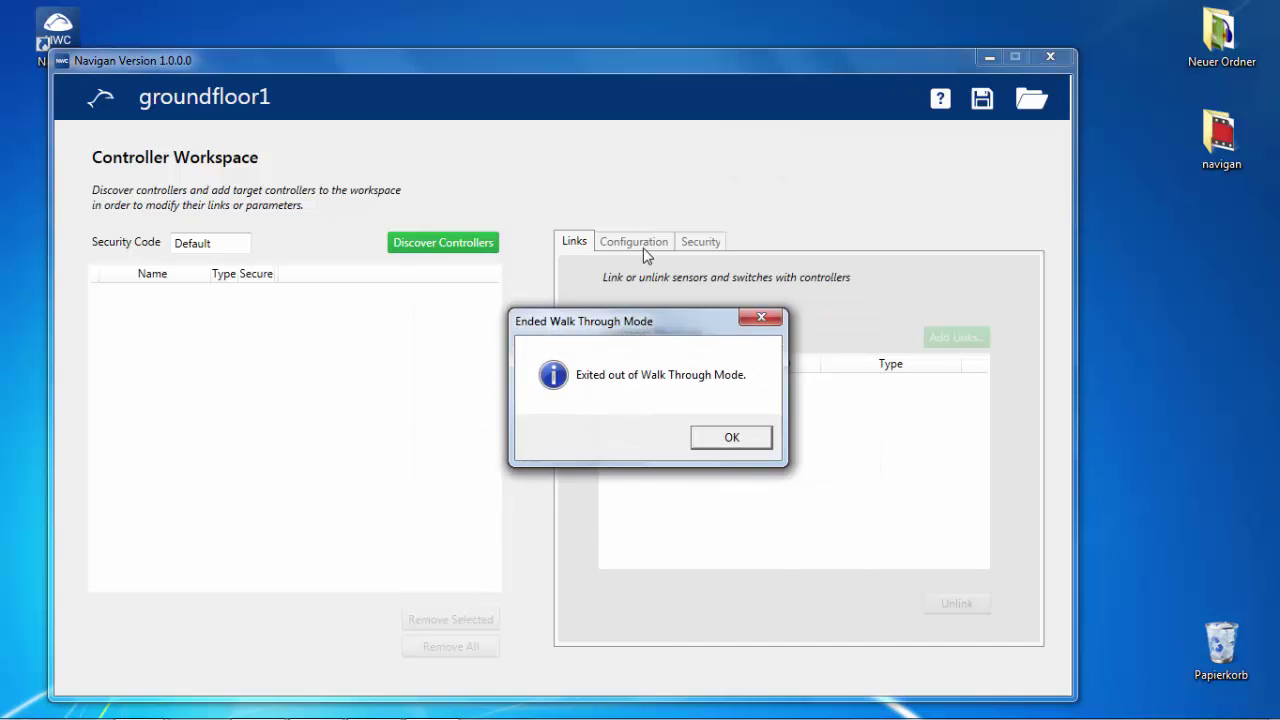
click(726, 437)
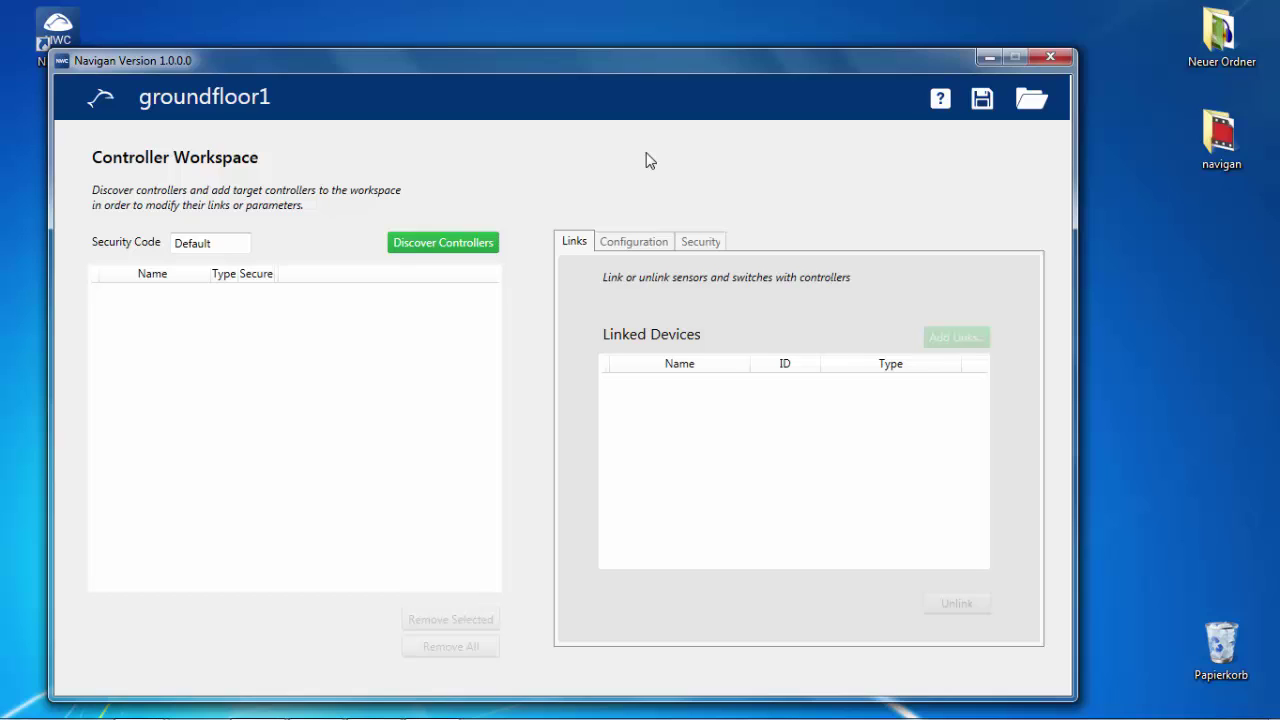
Discover controllers, rename LEDR 01887500 to 'room 1 - window' and add it to the workspace
click(457, 241)
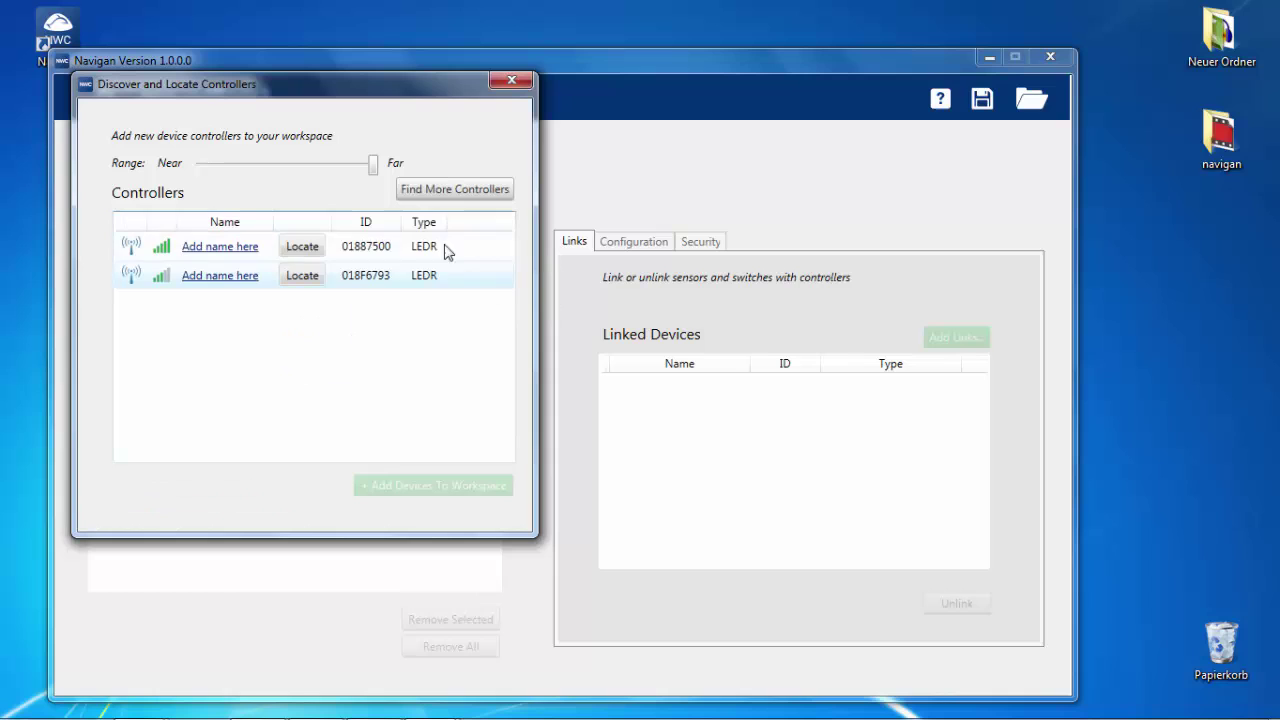
mouse_move(376, 171)
mouse_down()
mouse_move(197, 175)
mouse_move(378, 186)
mouse_up()
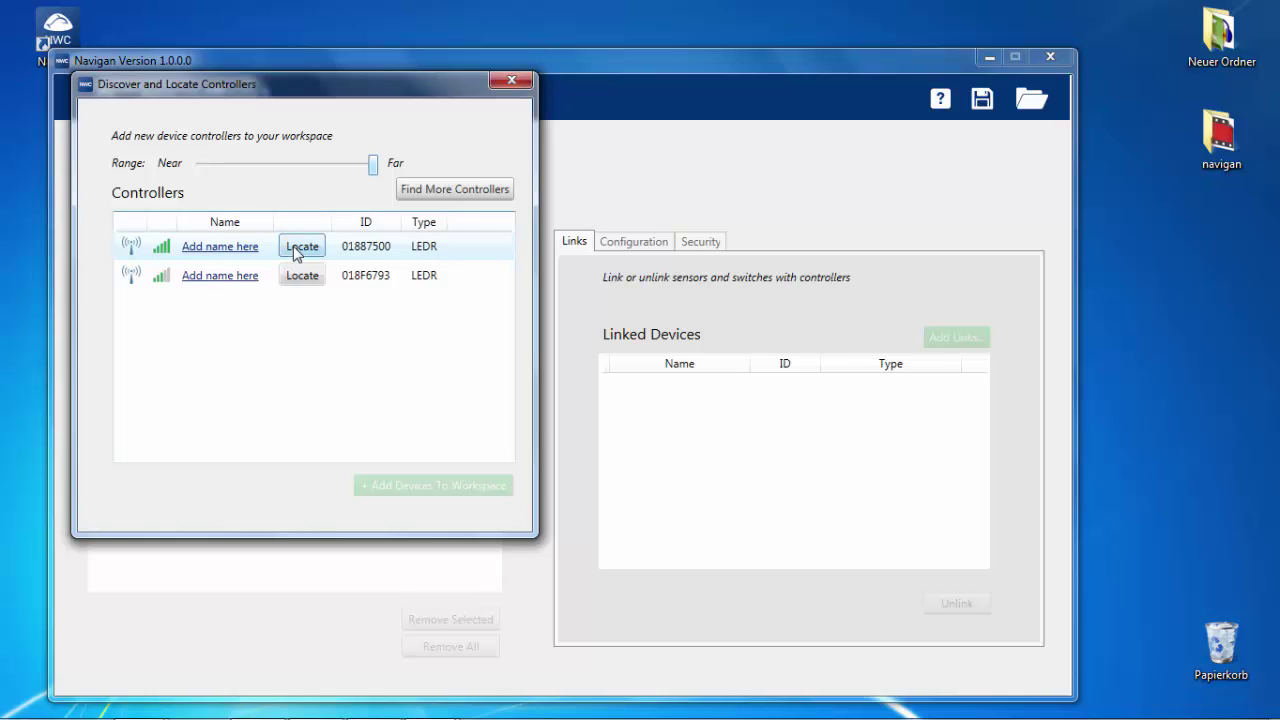
click(294, 247)
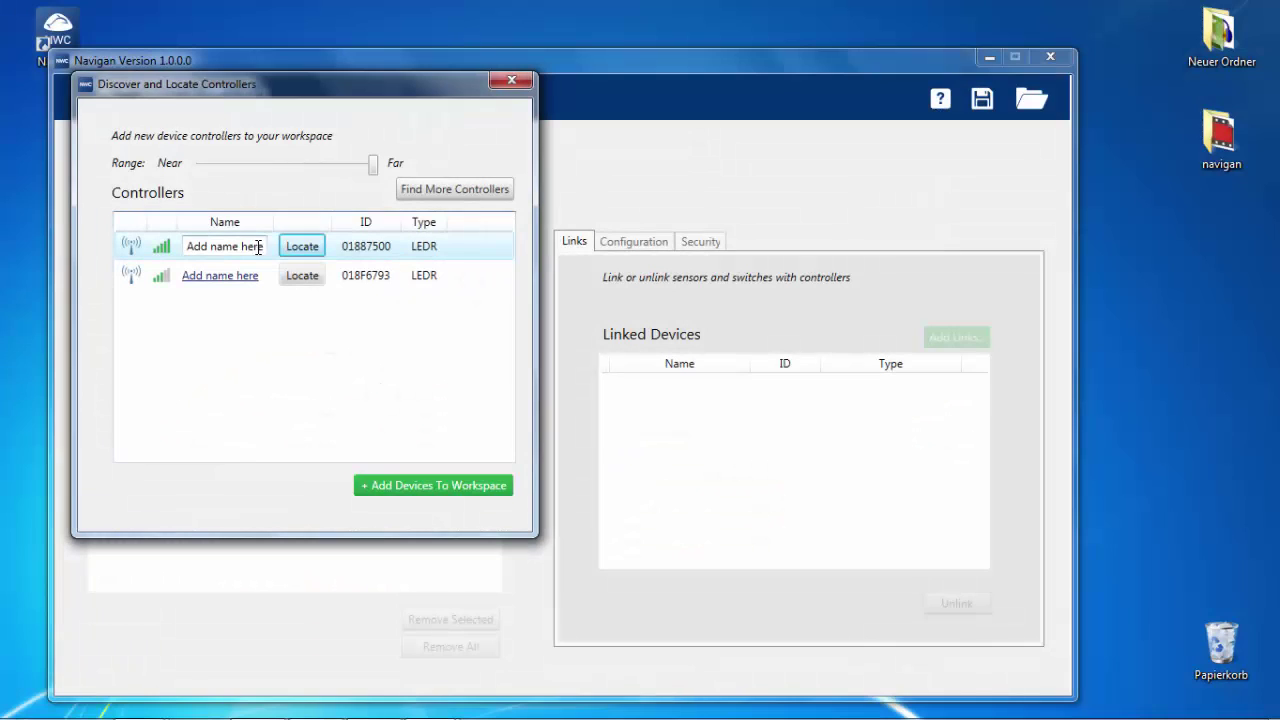
drag(255, 247, 140, 250)
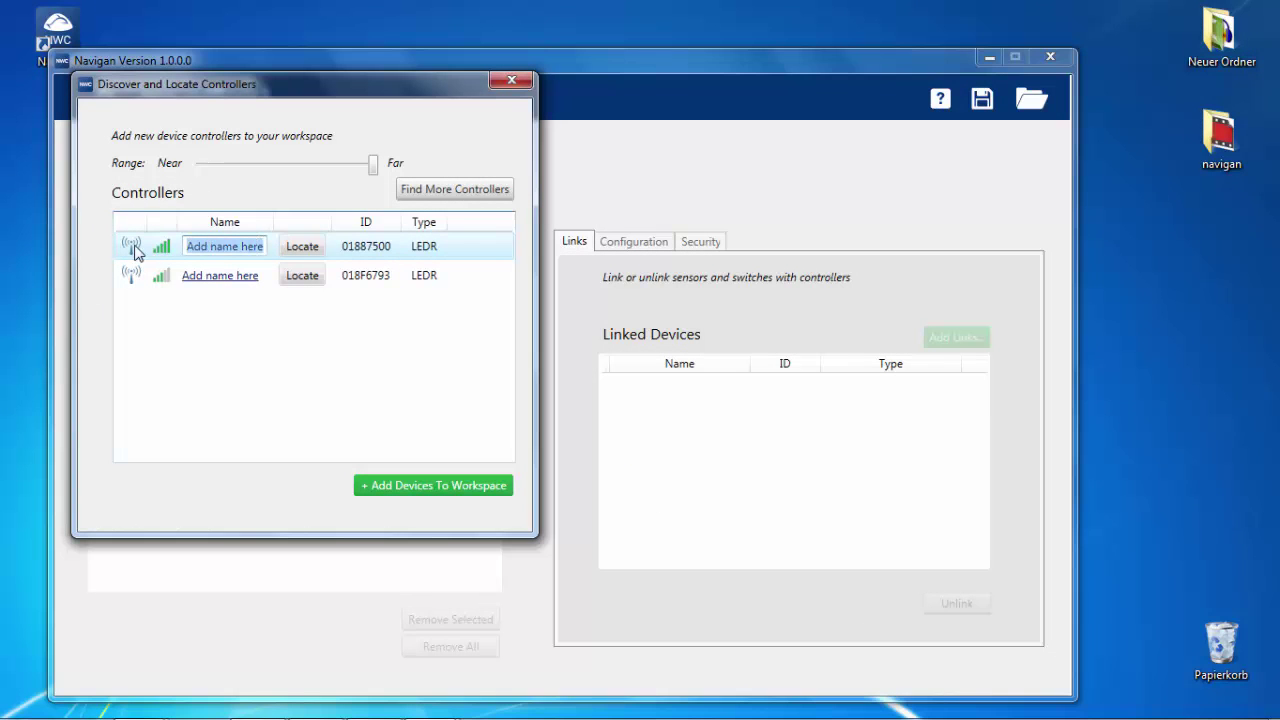
text(roo)
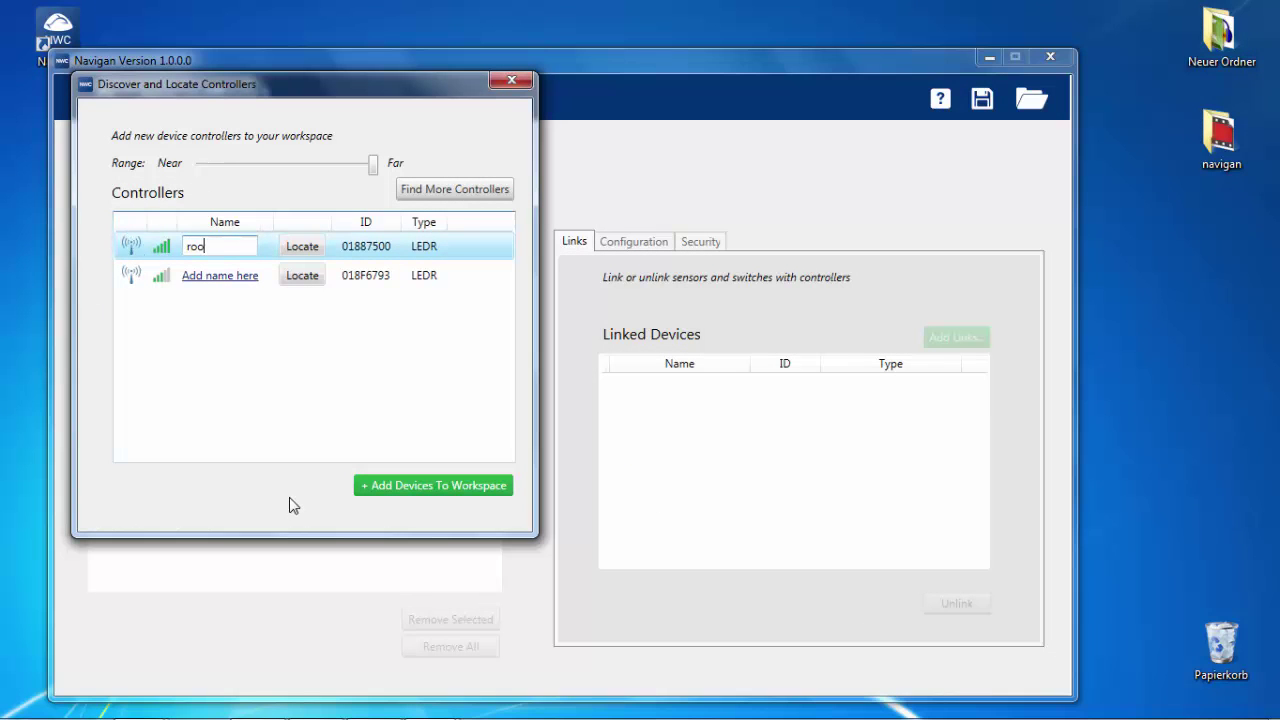
text(m 1 - window)
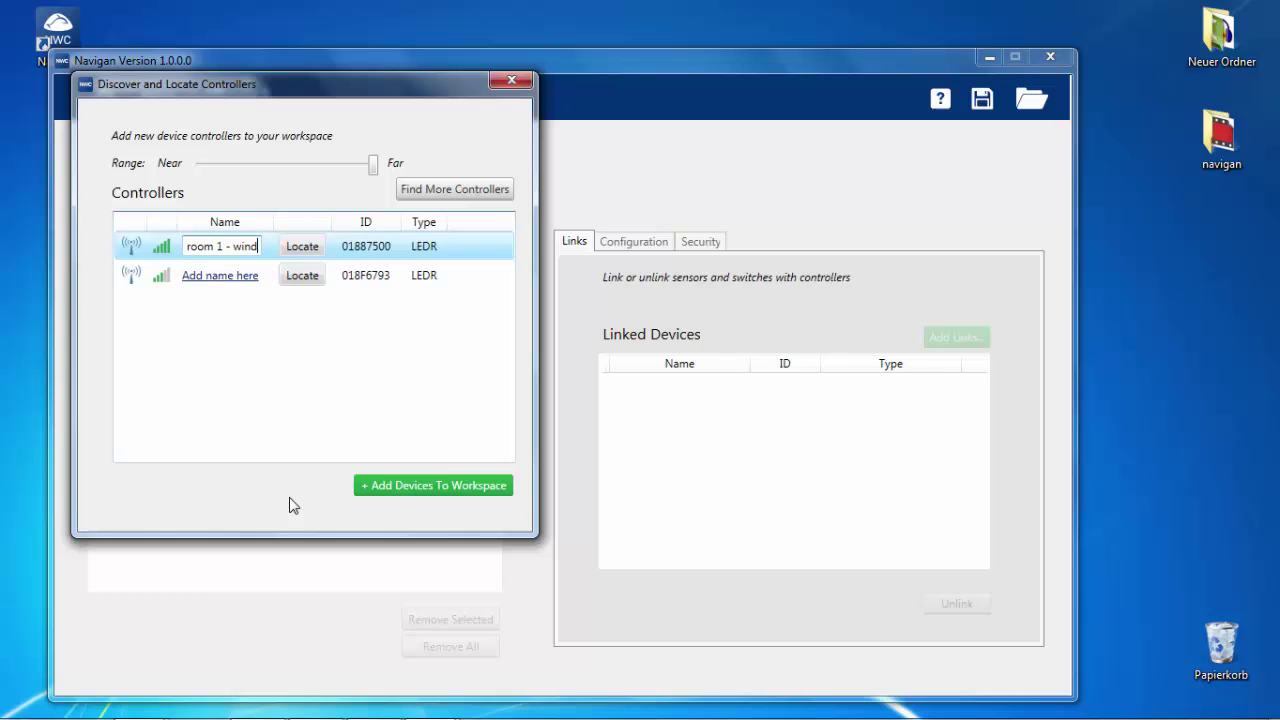
click(387, 486)
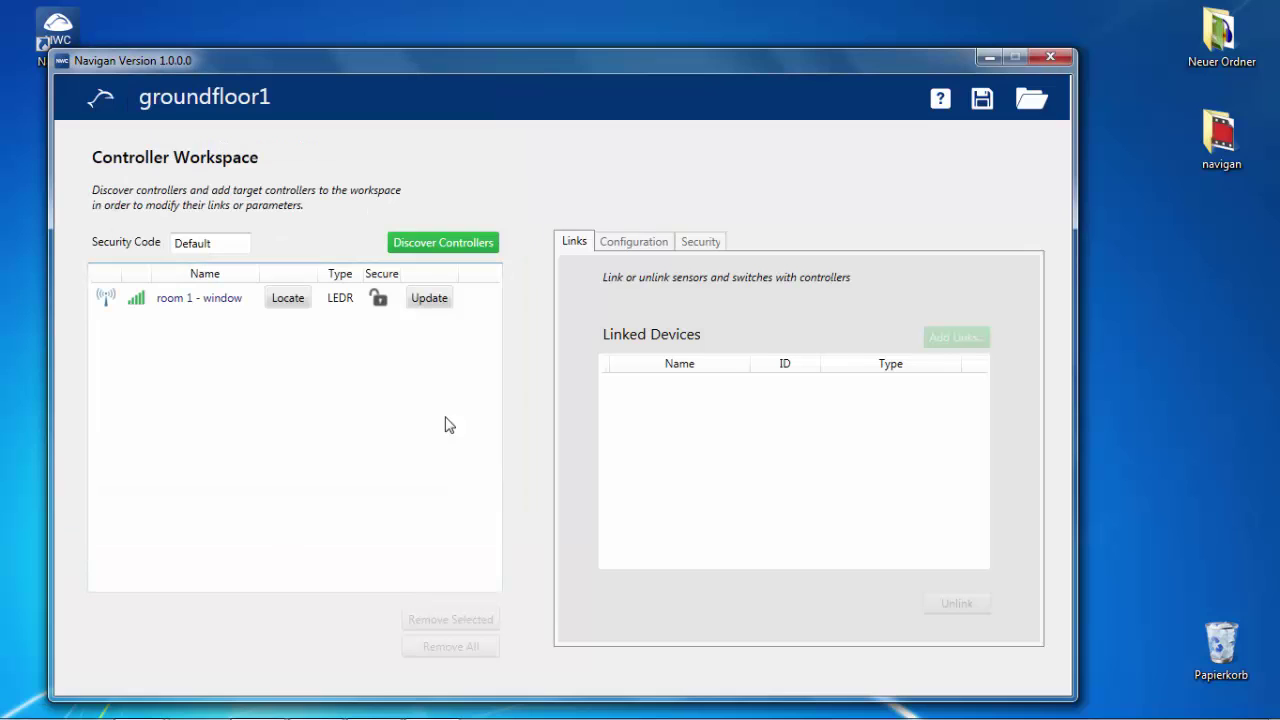
Link the detected wall switch to room 1 - window under the name wallswitch_left
click(428, 298)
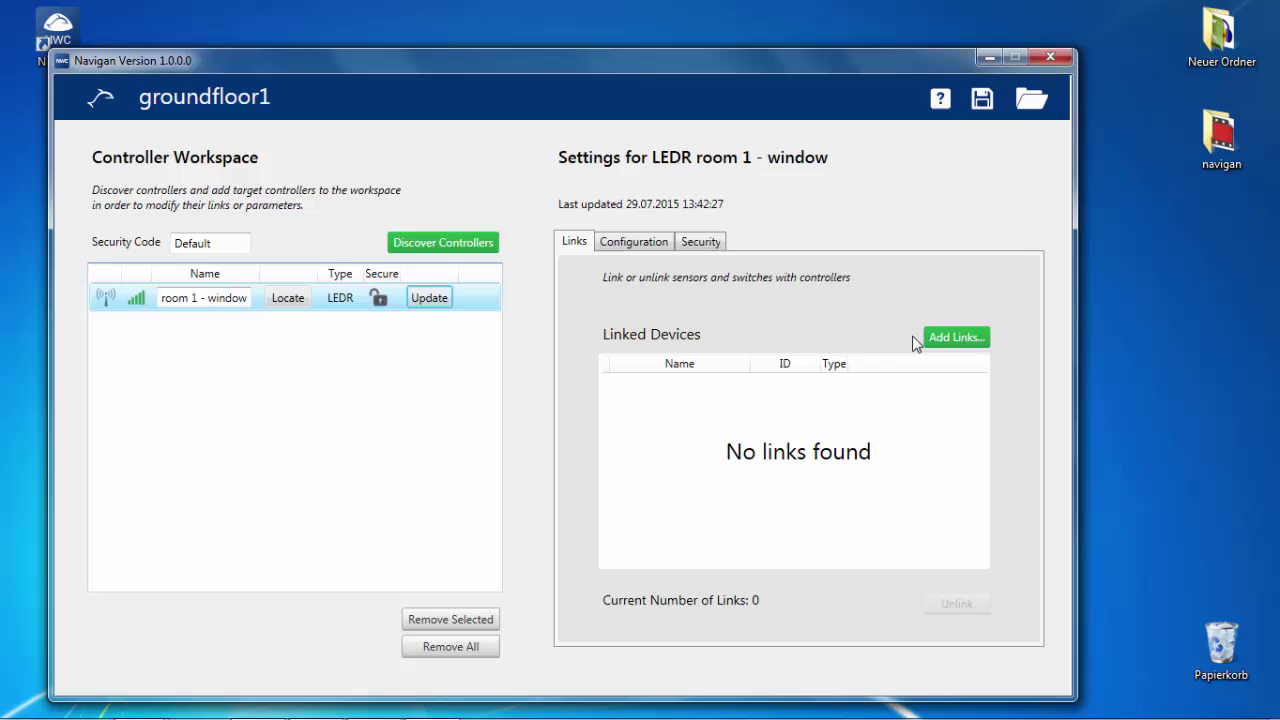
click(939, 341)
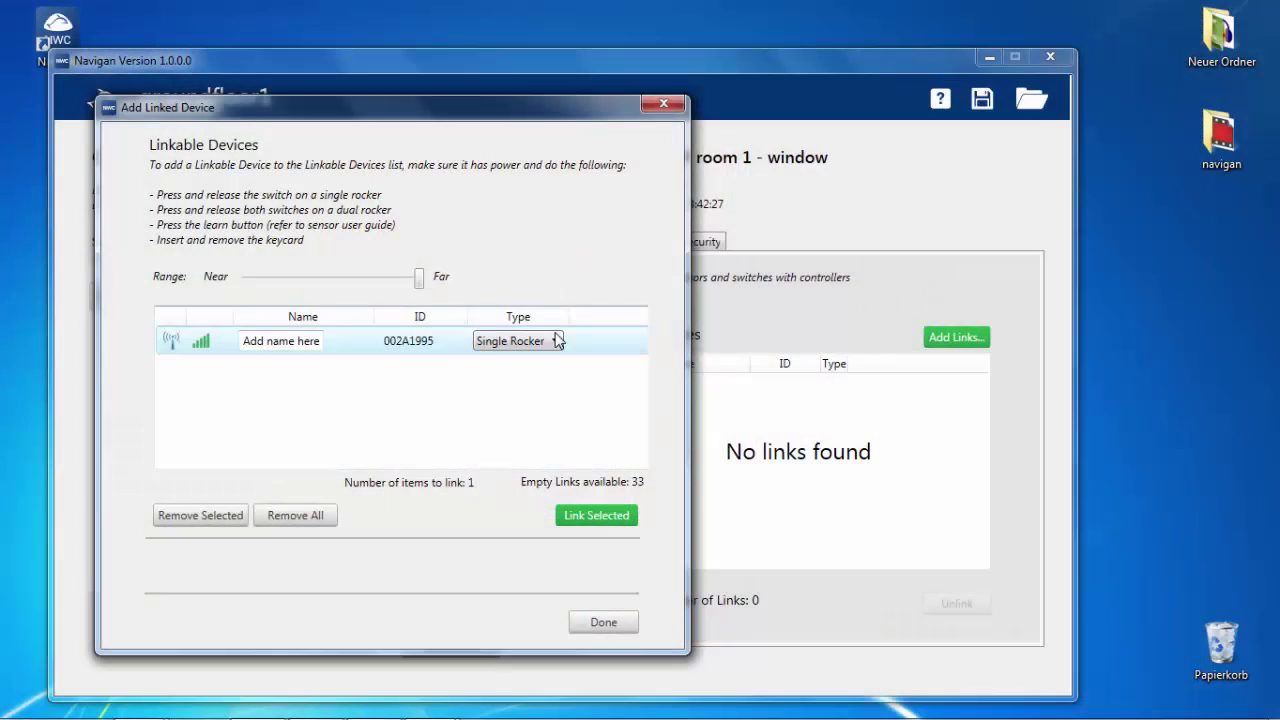
click(316, 341)
text(wallswitch)
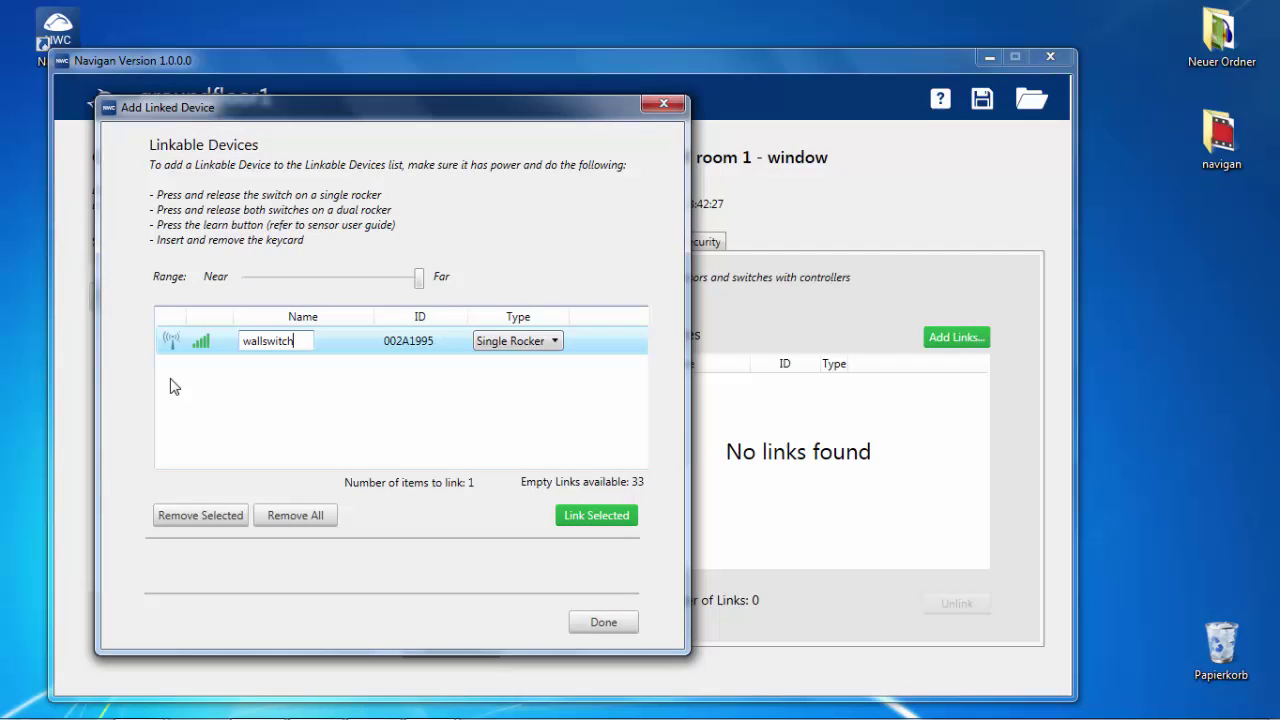
text(_left)
click(561, 520)
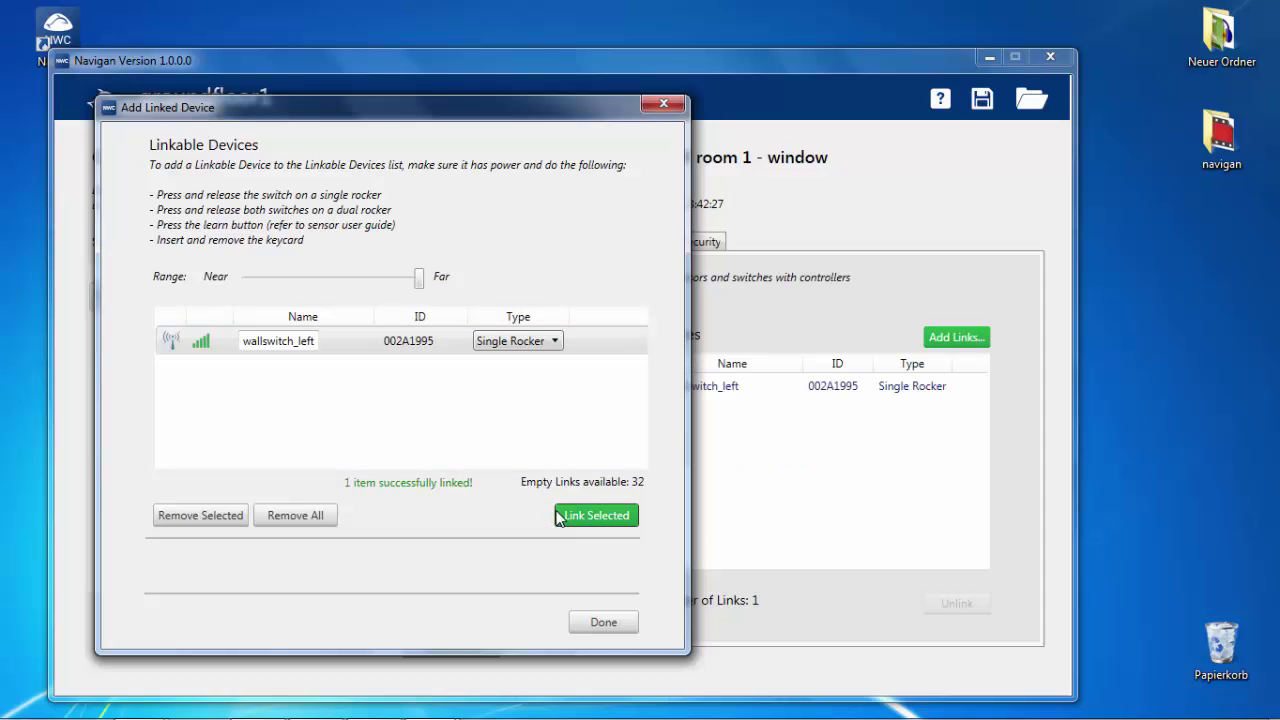
click(605, 620)
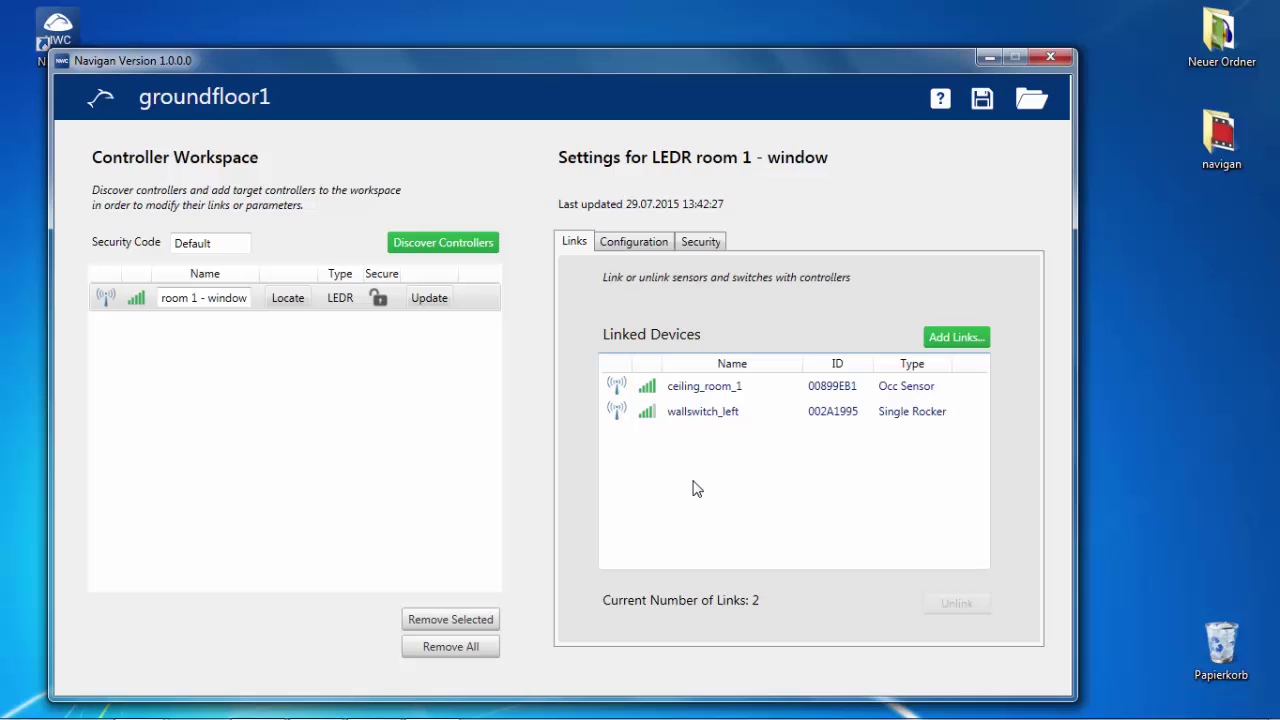
Upload a 10-minute auto off time and a 2–9 V output range to room 1 - window
click(629, 243)
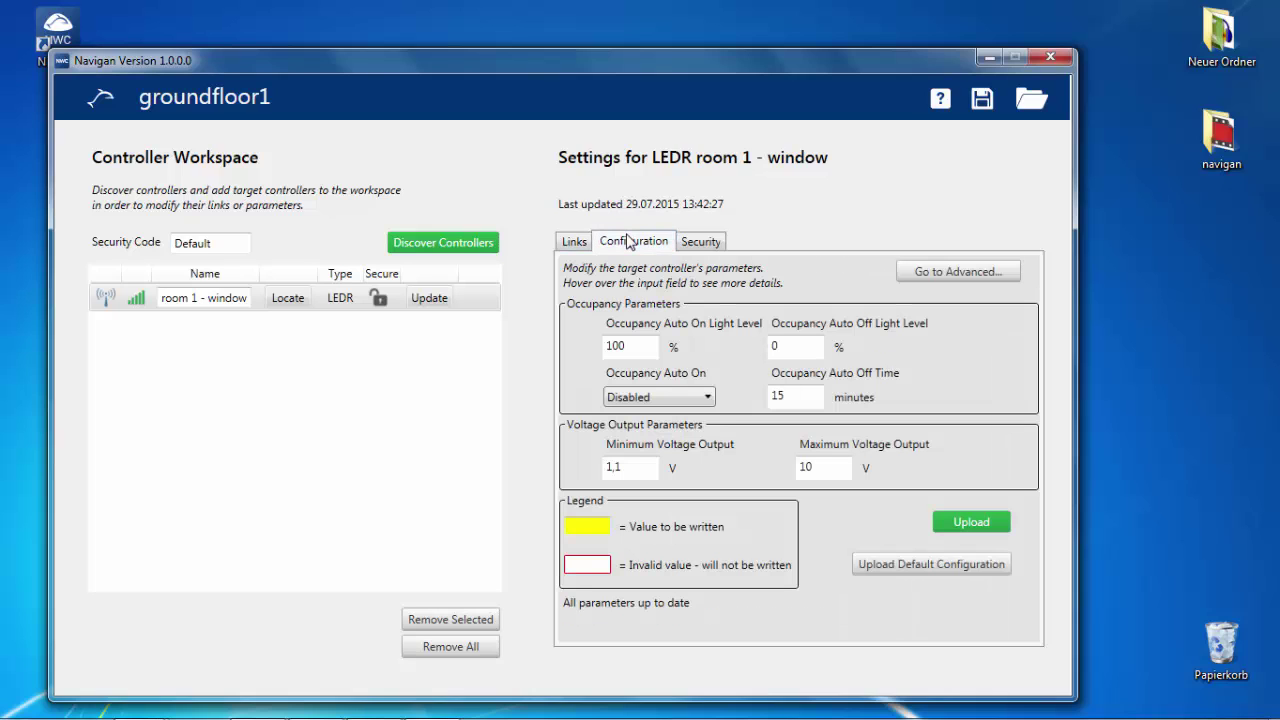
click(820, 393)
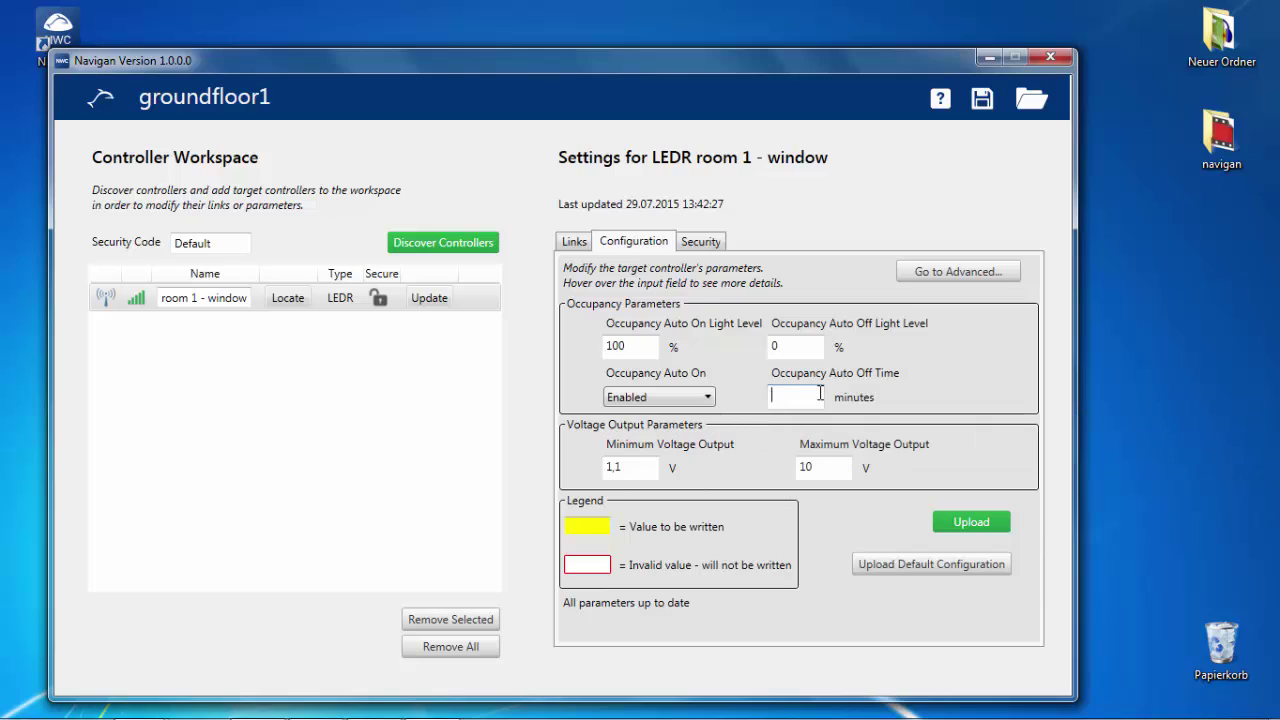
key(Tab)
text(2)
click(813, 468)
key(BackSpace)
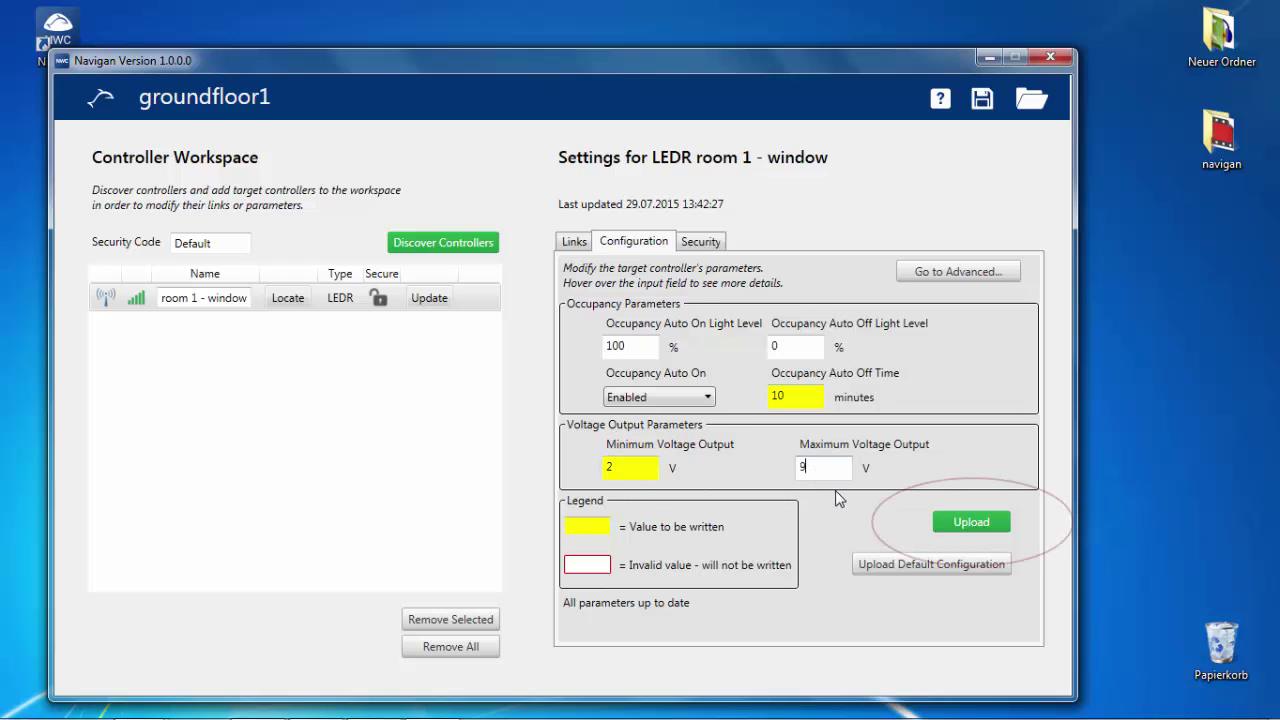
click(948, 526)
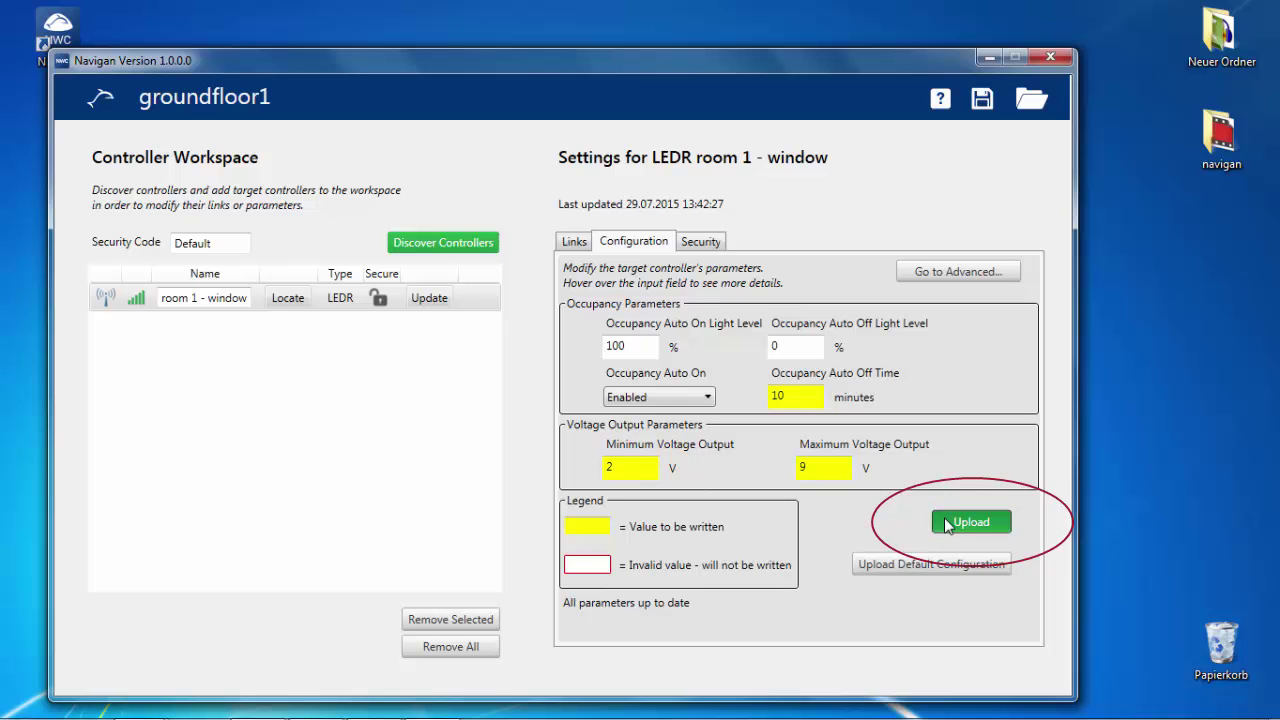
click(946, 272)
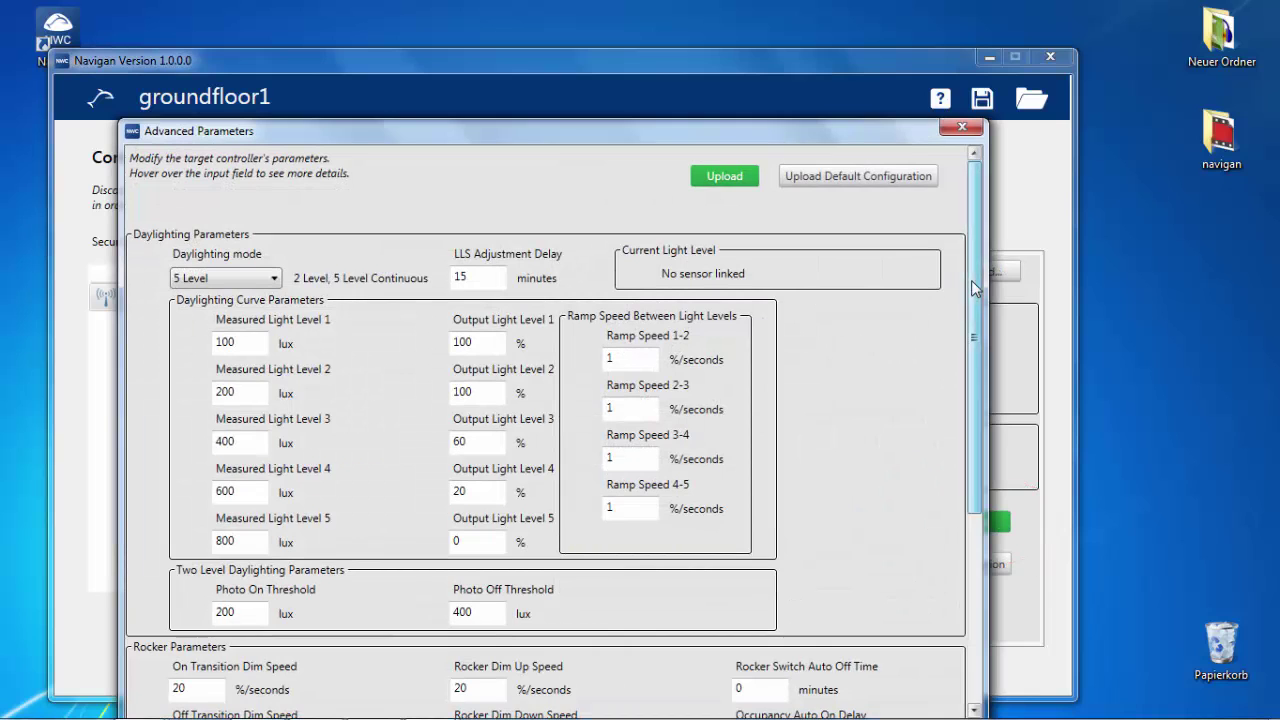
Link the light_window light level sensor to room 1 - window
drag(975, 287, 984, 406)
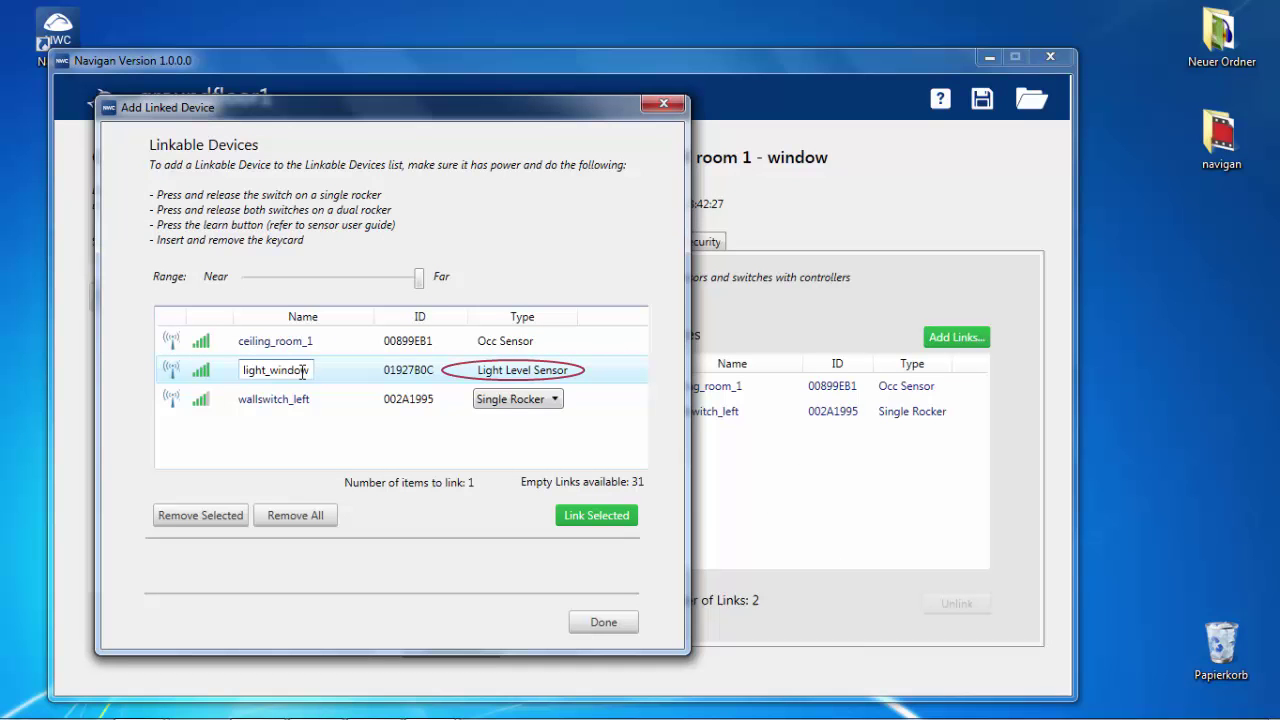
click(585, 516)
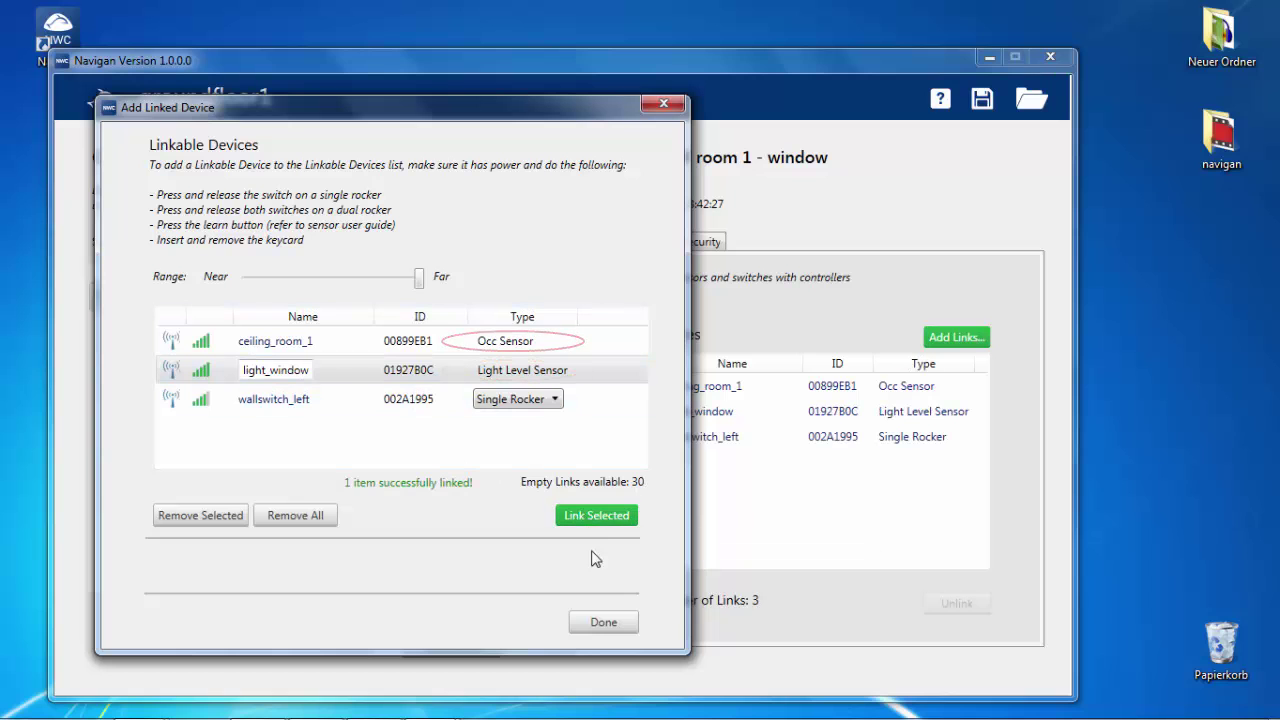
click(600, 617)
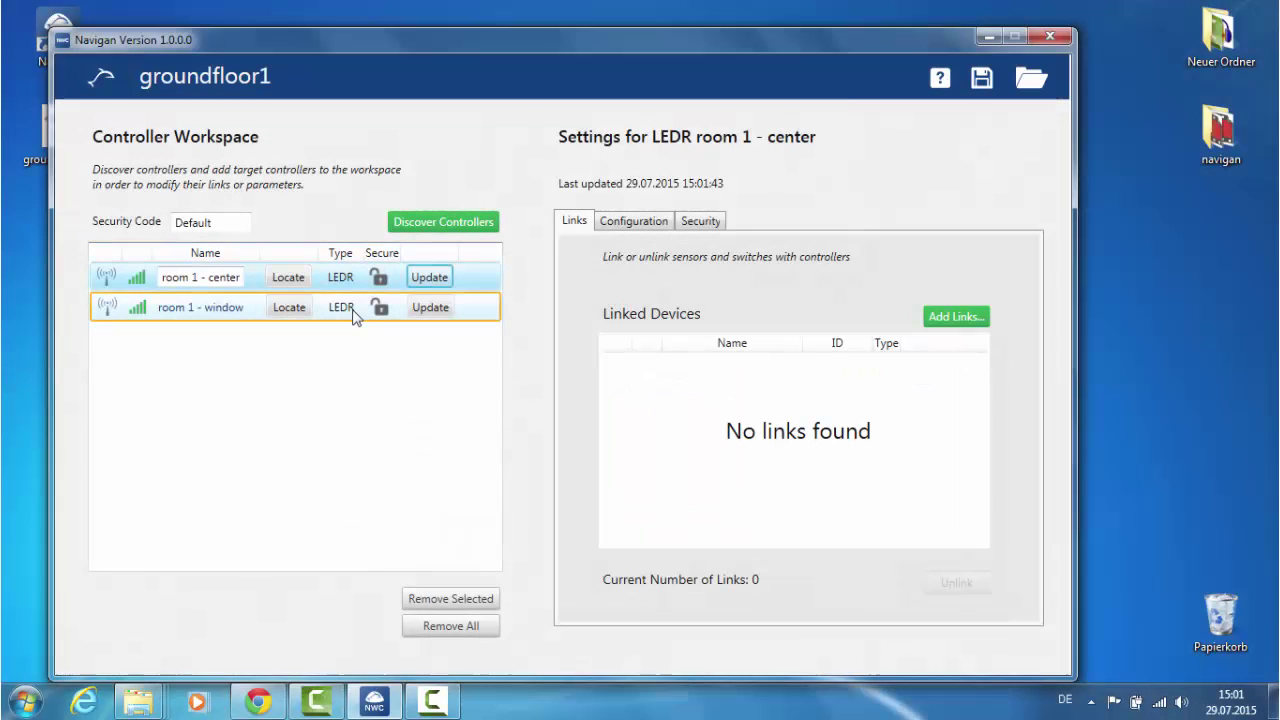
Copy room 1 - window and paste its links and configuration onto room 1 - center
right_click(352, 310)
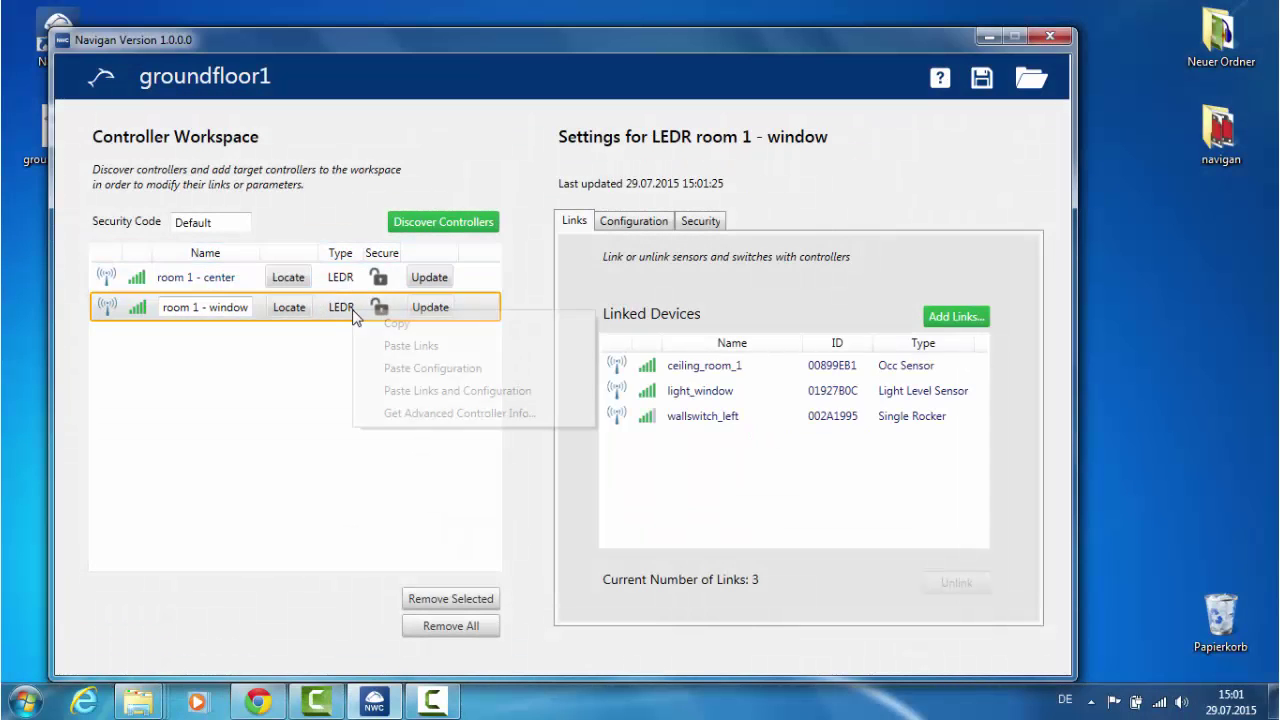
click(365, 323)
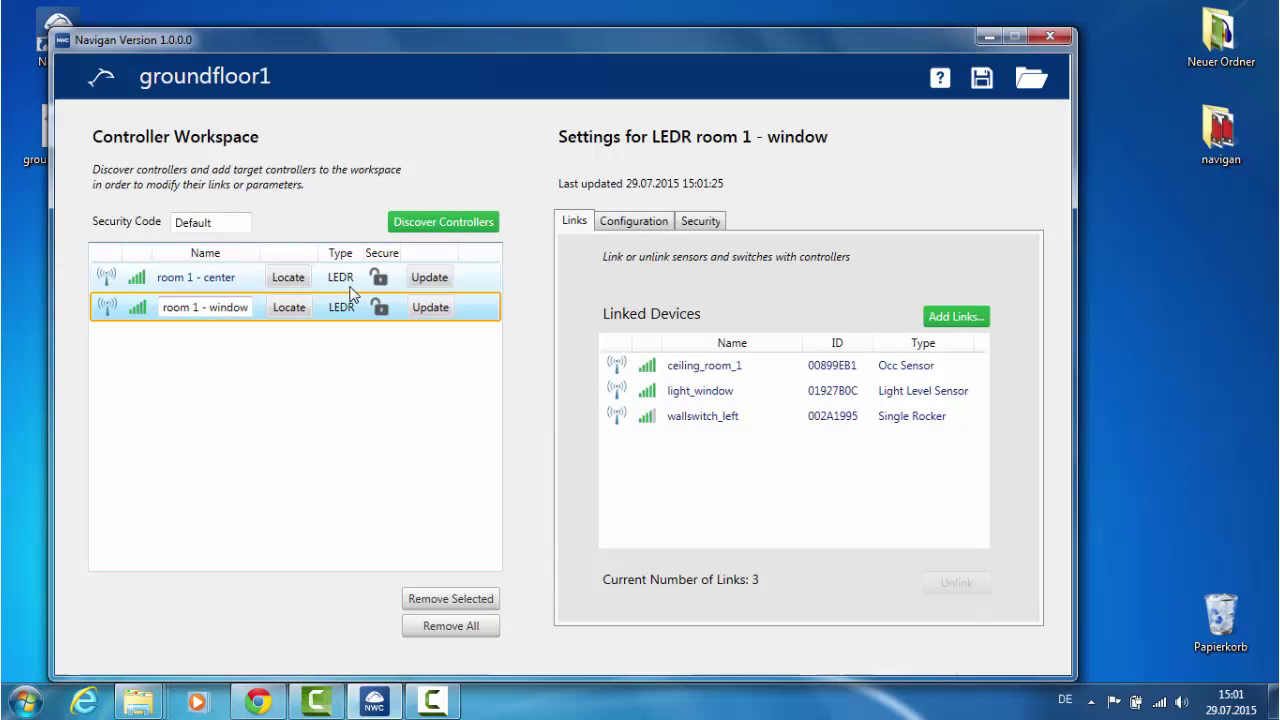
right_click(350, 287)
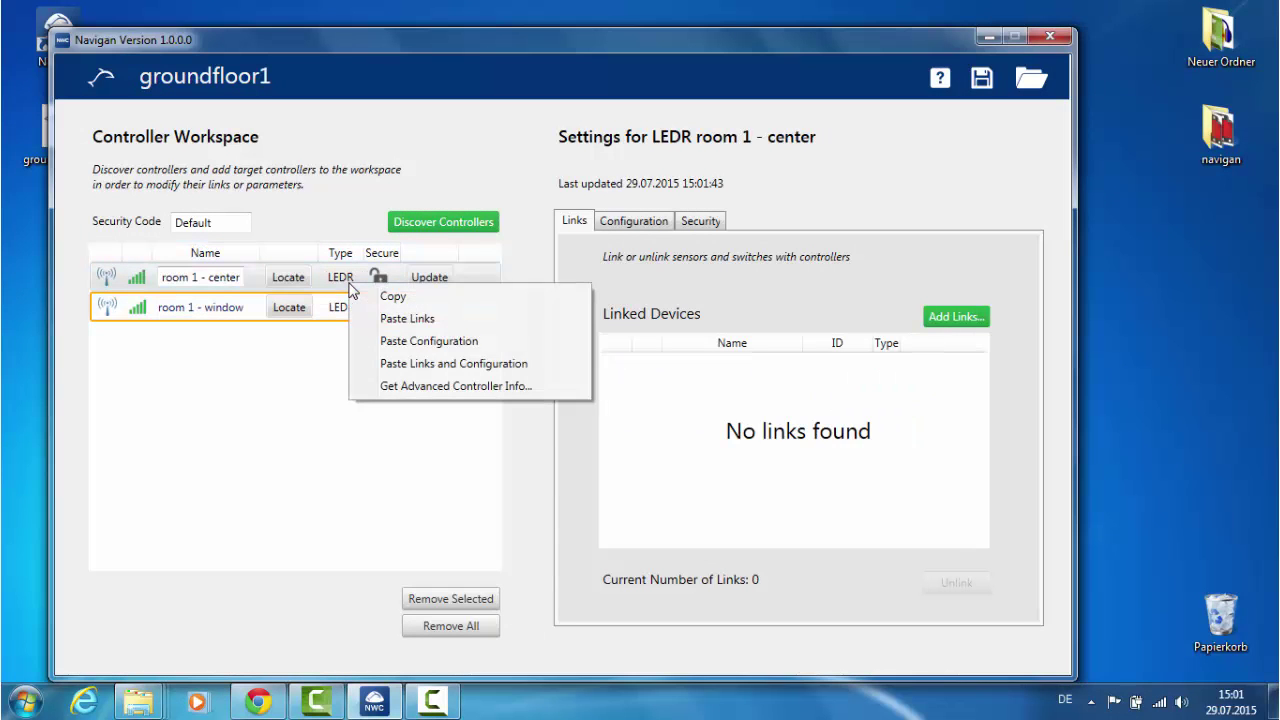
click(409, 364)
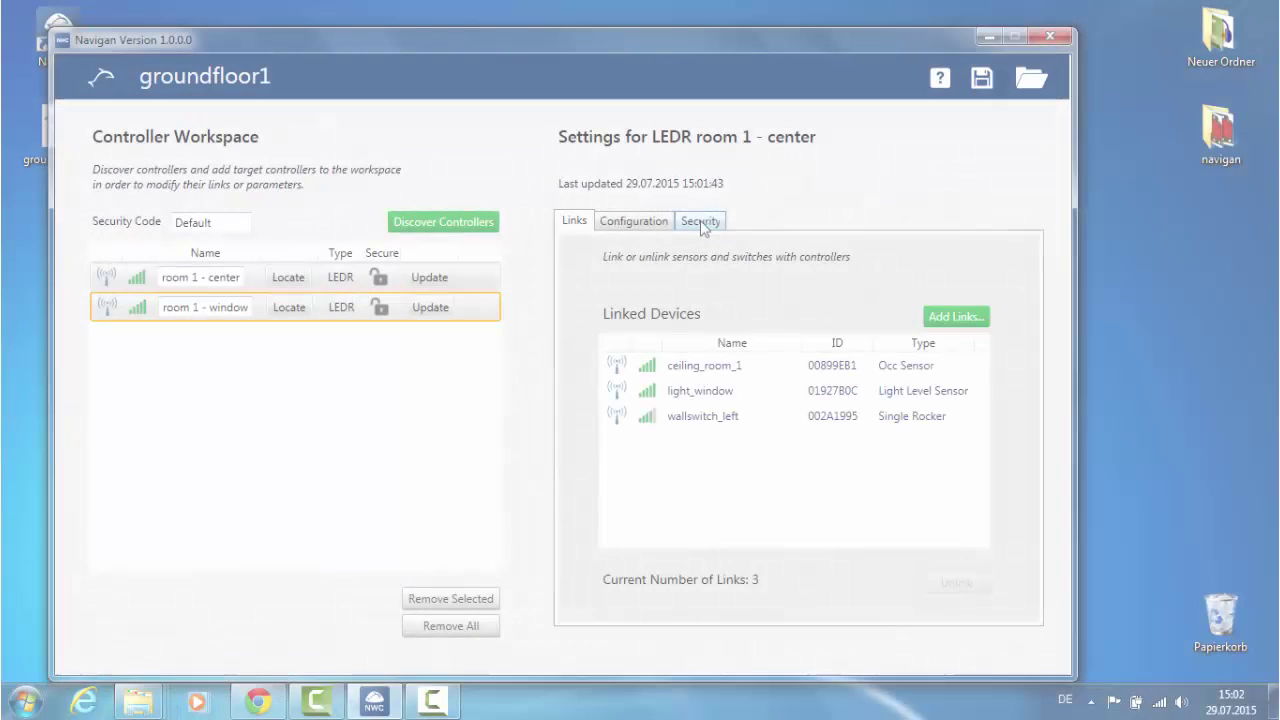
Set a new security code on room 1 - center and confirm both dialogs
click(703, 224)
click(636, 389)
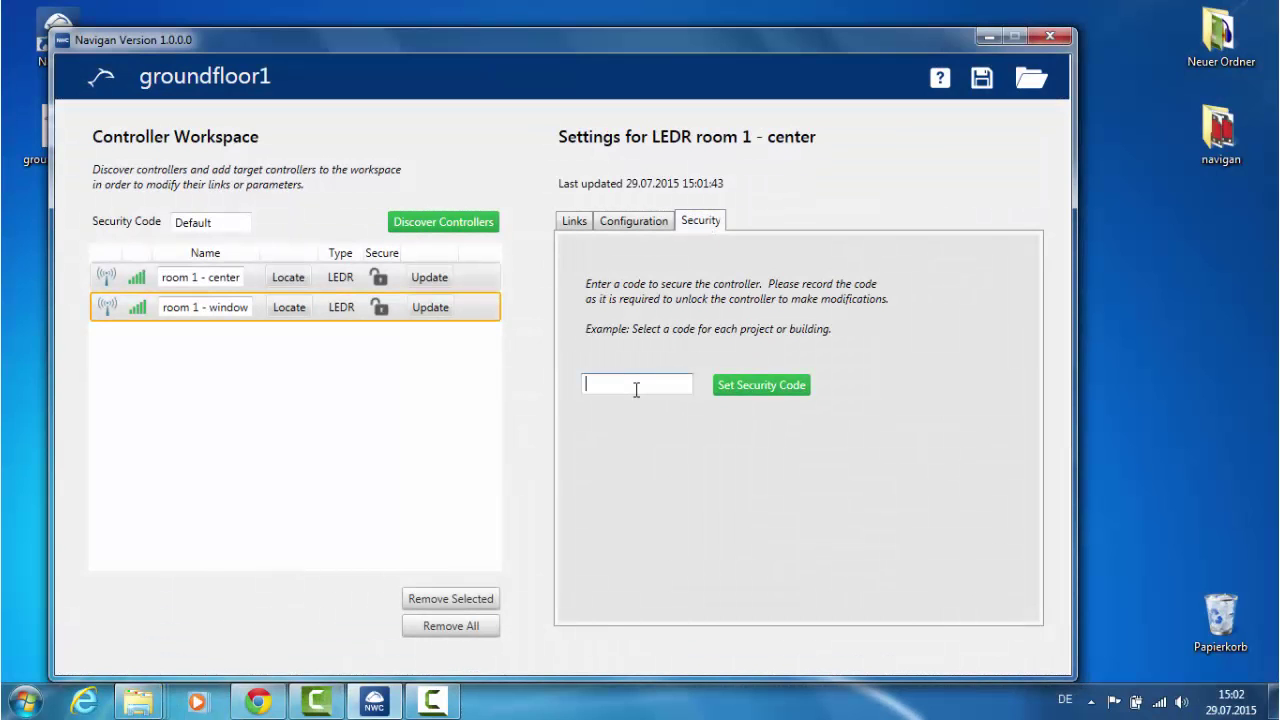
text(123)
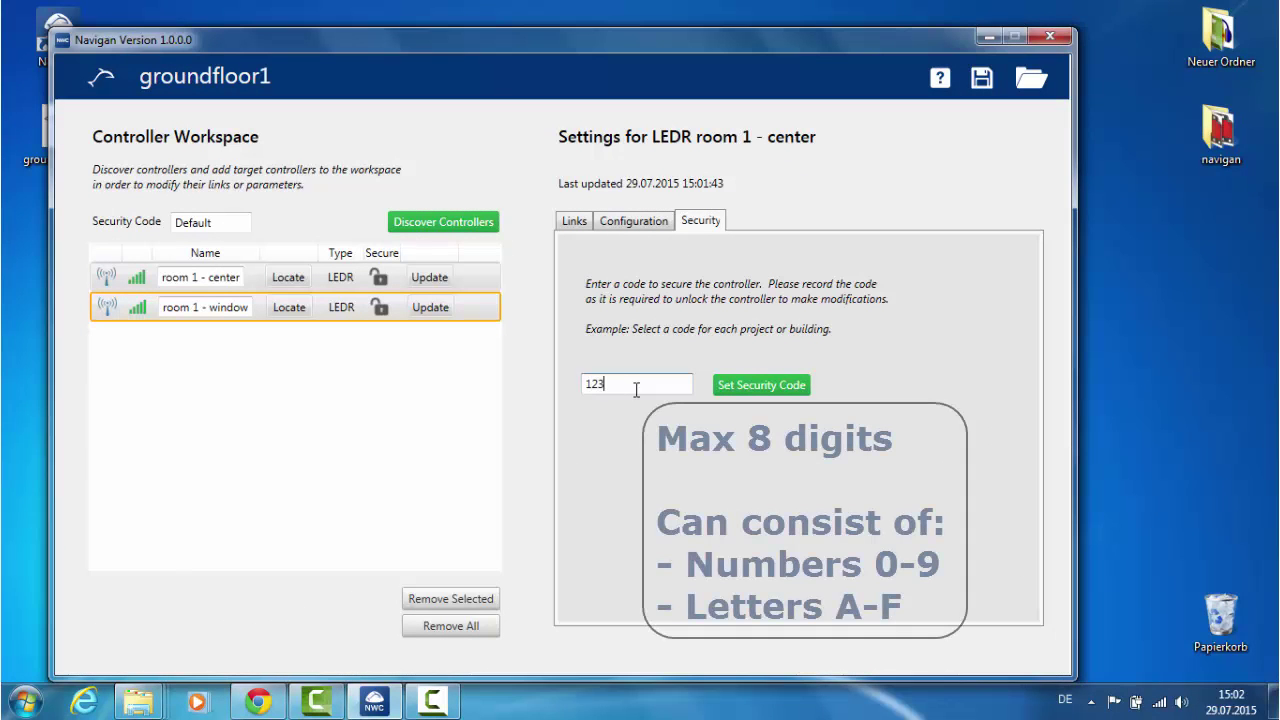
text(4)
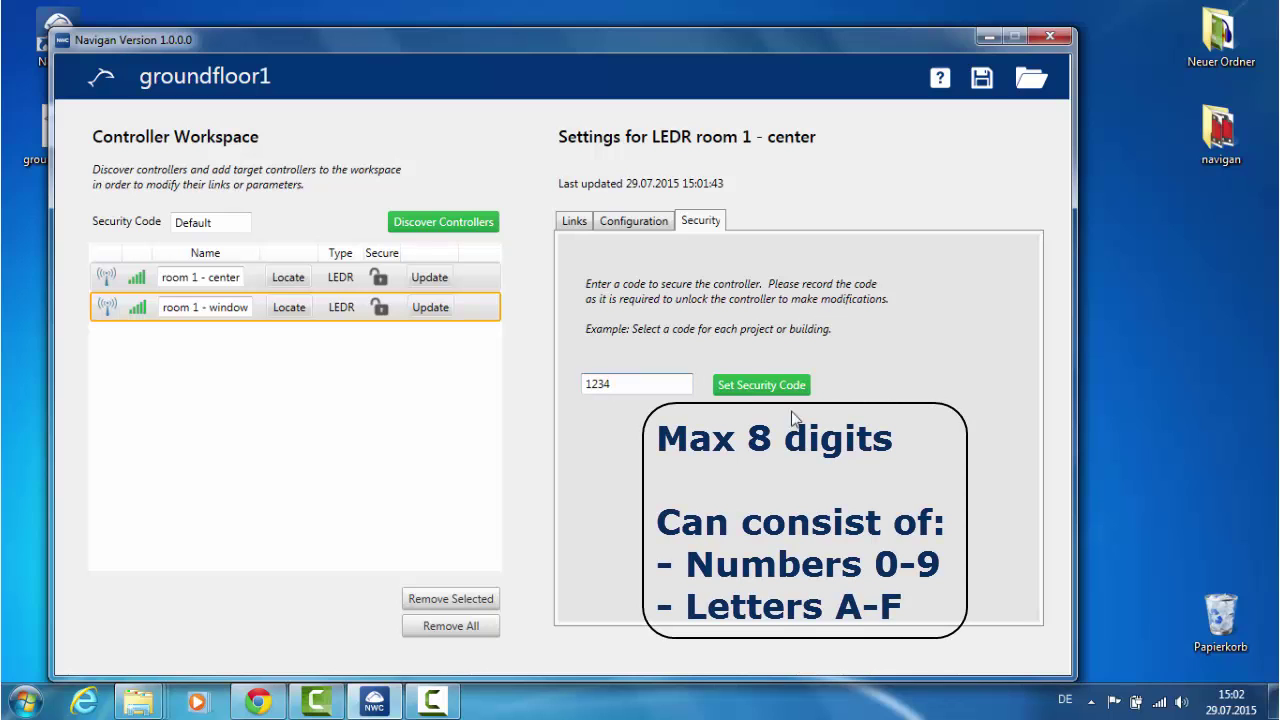
click(774, 381)
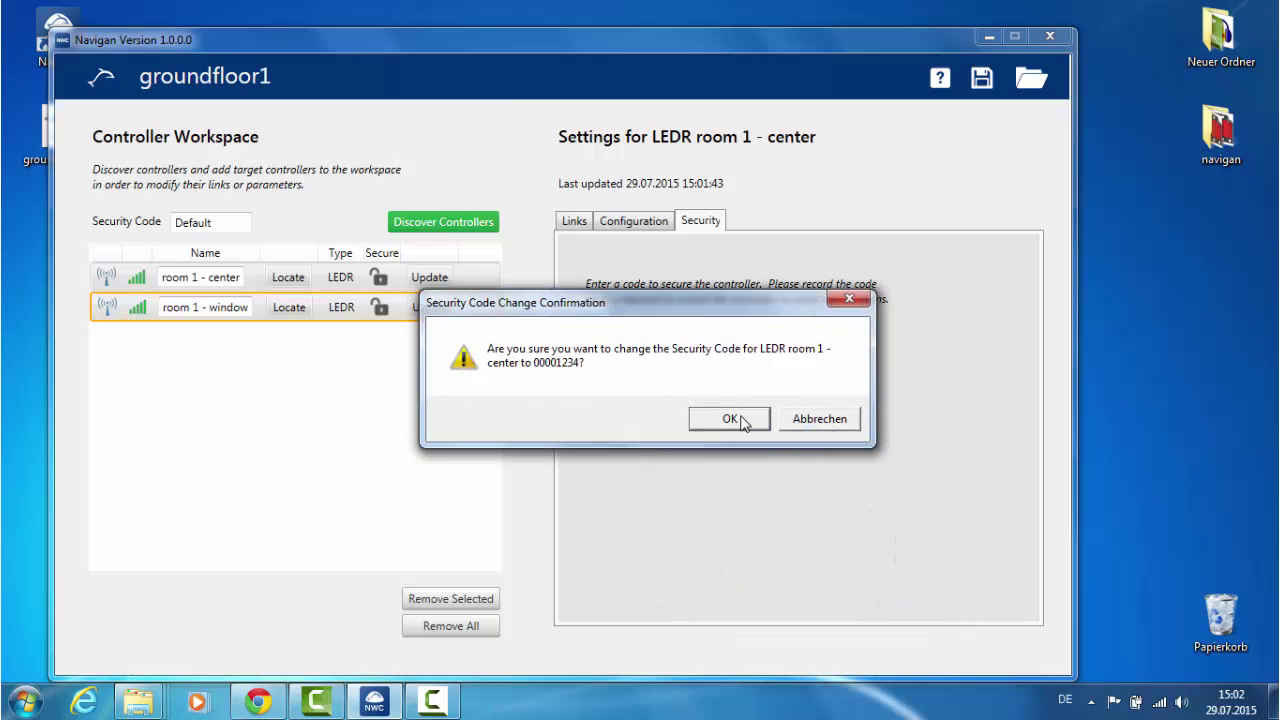
click(740, 422)
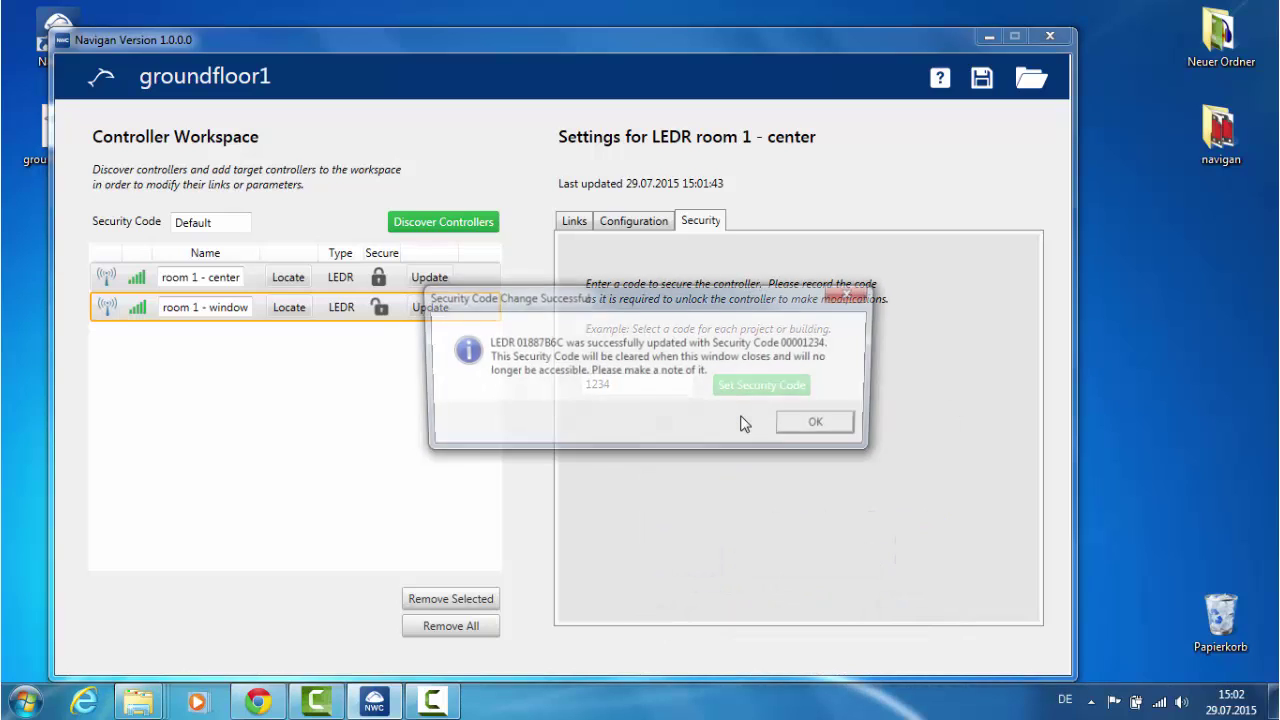
click(823, 428)
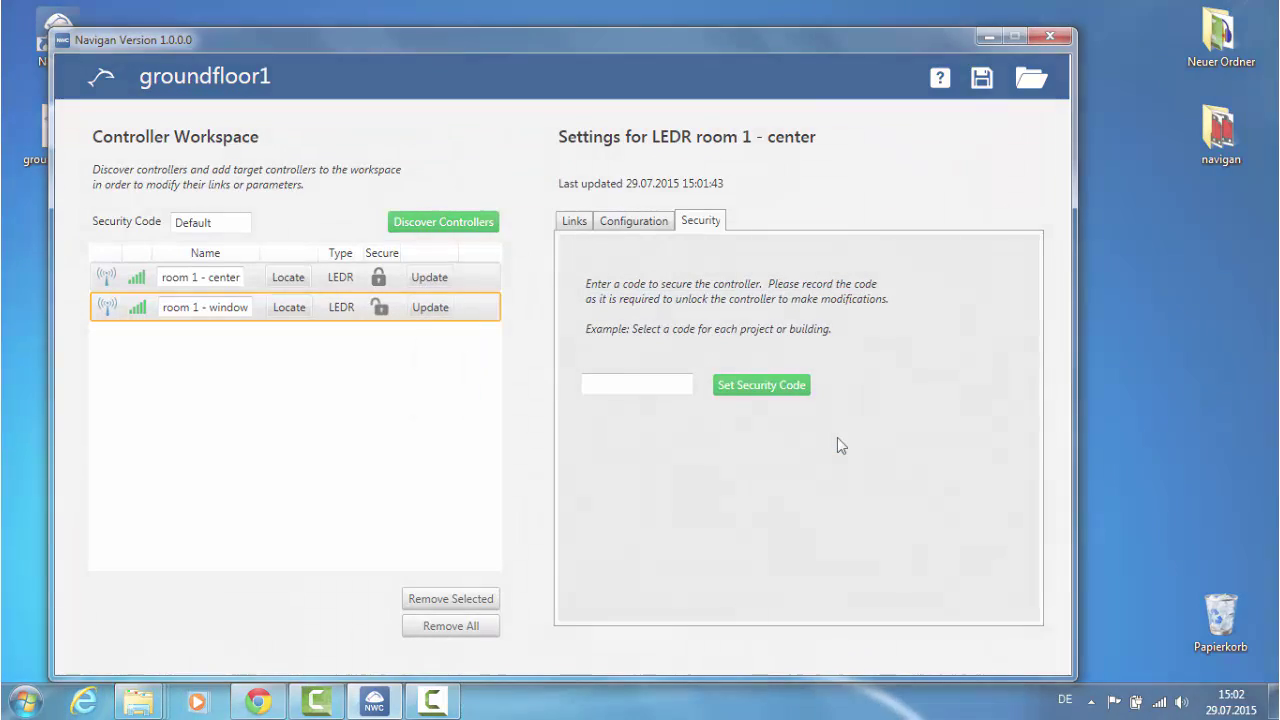